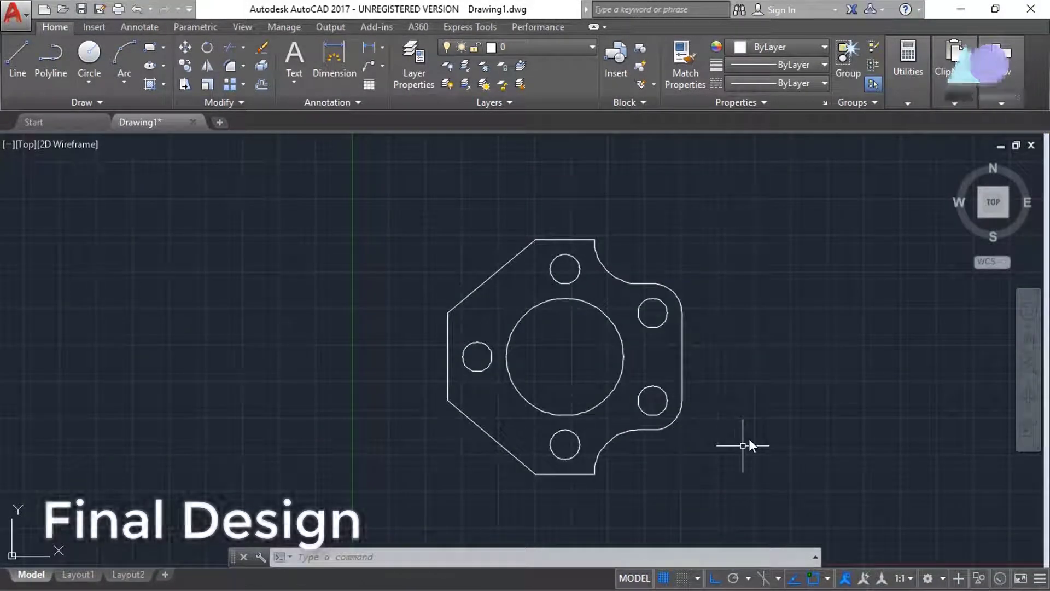
Step: Window-select the whole existing flange plate drawing and erase it
{"action": "left_click", "coordinate": [395, 210]}
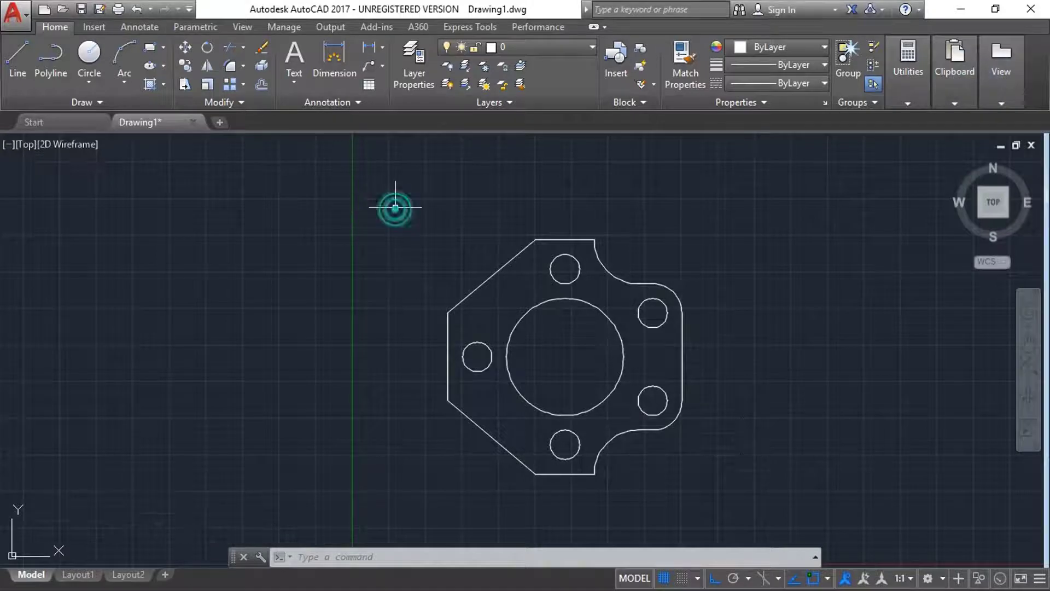
{"action": "left_click", "coordinate": [769, 470]}
{"action": "key", "text": "Delete"}
Step: Zoom to ALL so the empty drawing area is shown in full
{"action": "type", "text": "z"}
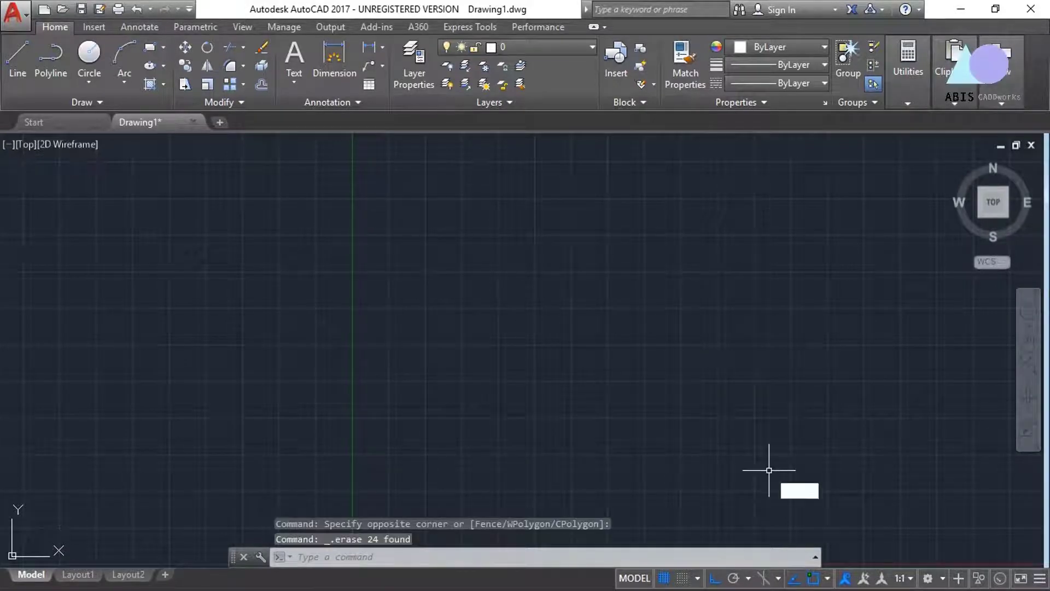
{"action": "key", "text": "Return"}
{"action": "type", "text": "all"}
{"action": "key", "text": "Return"}
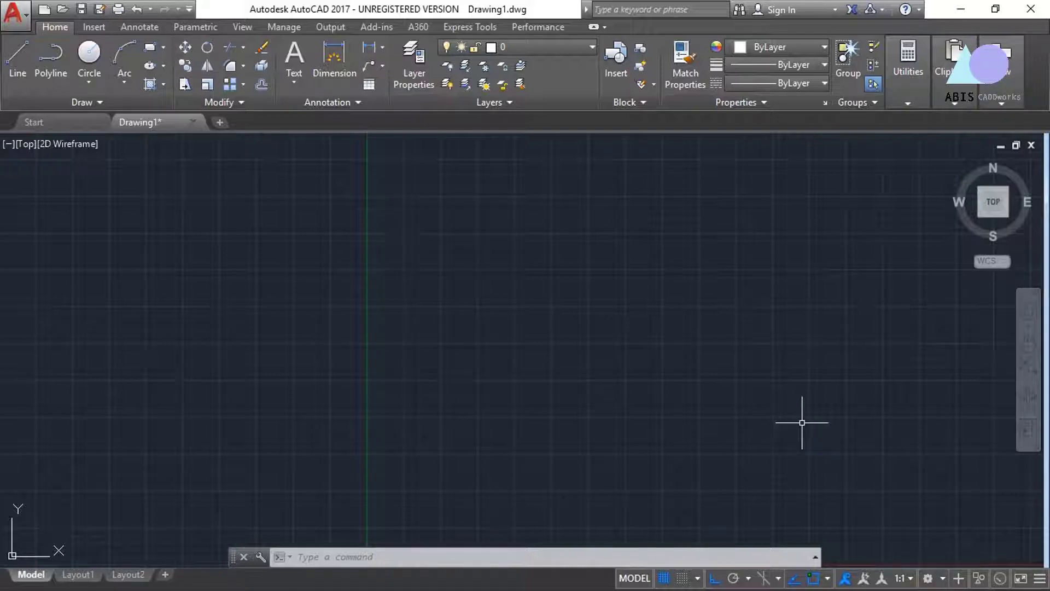
Step: Draw the stepped outline: 25 up, 30 left, 15 up, then 20 left
{"action": "type", "text": "l"}
{"action": "key", "text": "Return"}
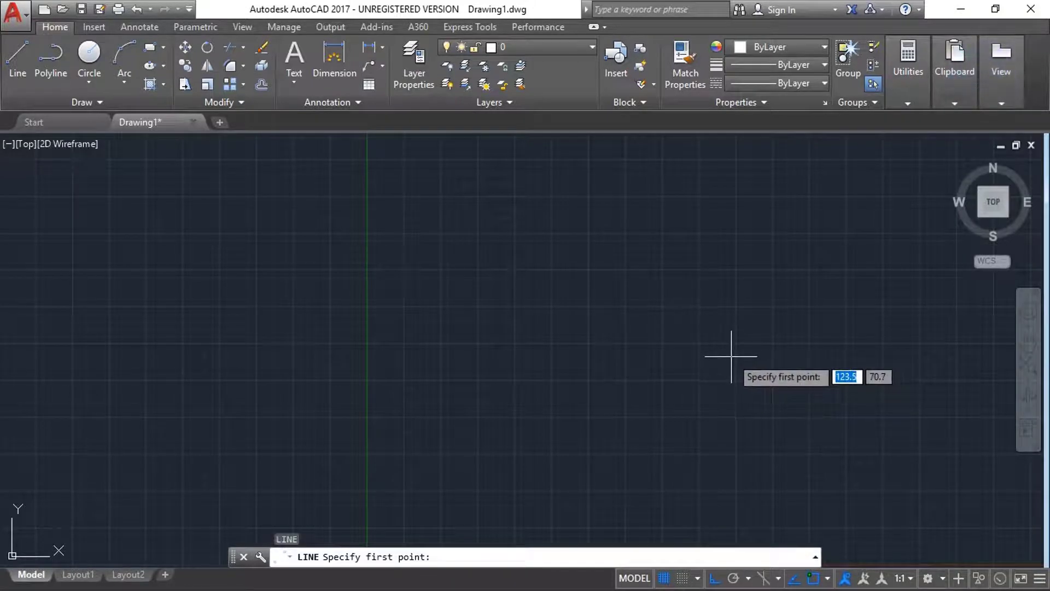
{"action": "left_click", "coordinate": [731, 356]}
{"action": "type", "text": "25"}
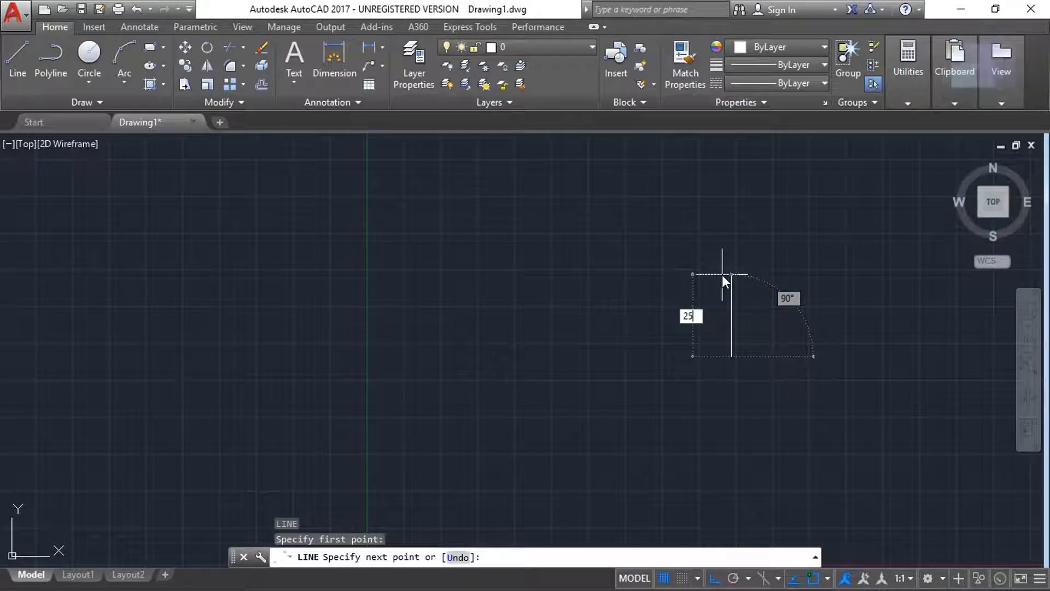
{"action": "key", "text": "Return"}
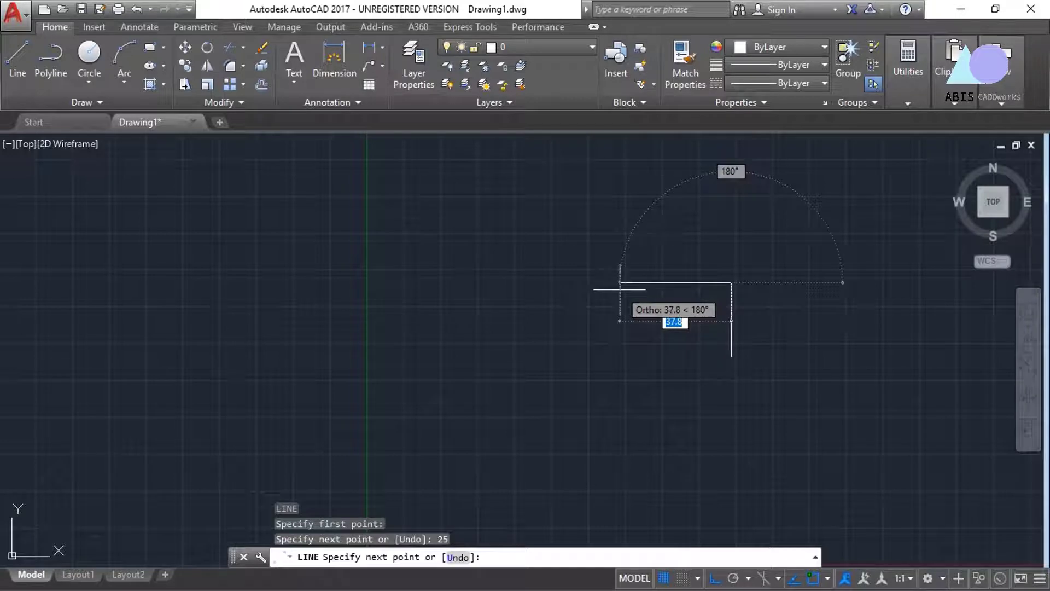
{"action": "type", "text": "30"}
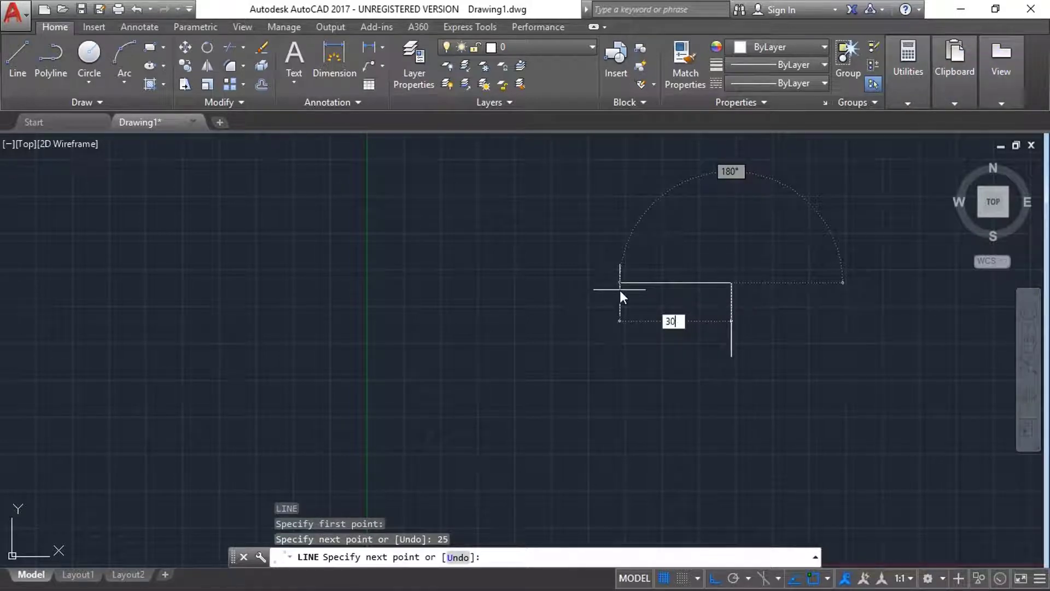
{"action": "key", "text": "Return"}
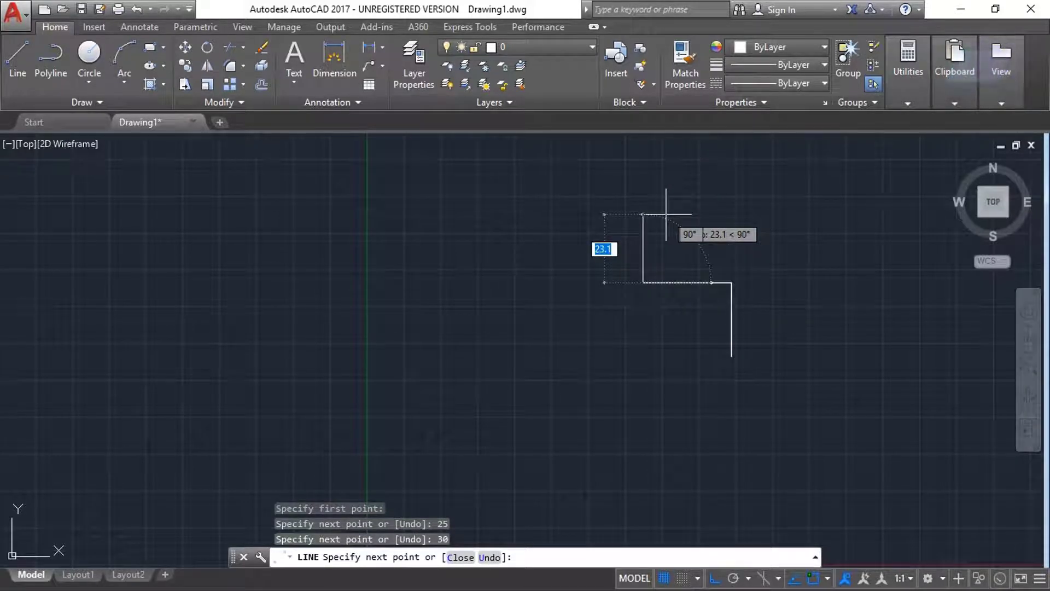
{"action": "type", "text": "15"}
{"action": "key", "text": "Return"}
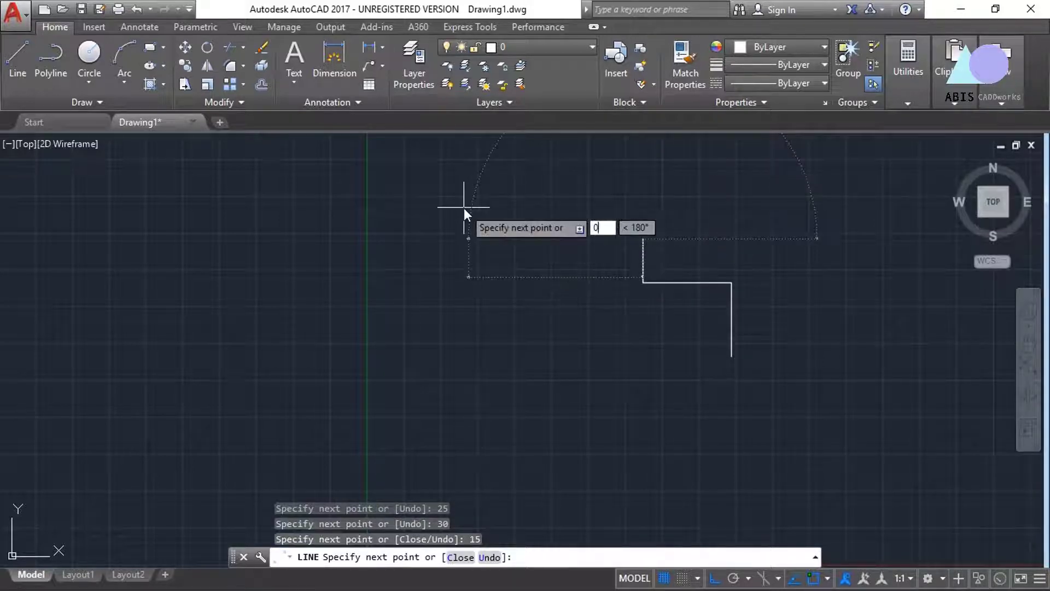
{"action": "type", "text": "0"}
{"action": "key", "text": "Return"}
{"action": "type", "text": "20"}
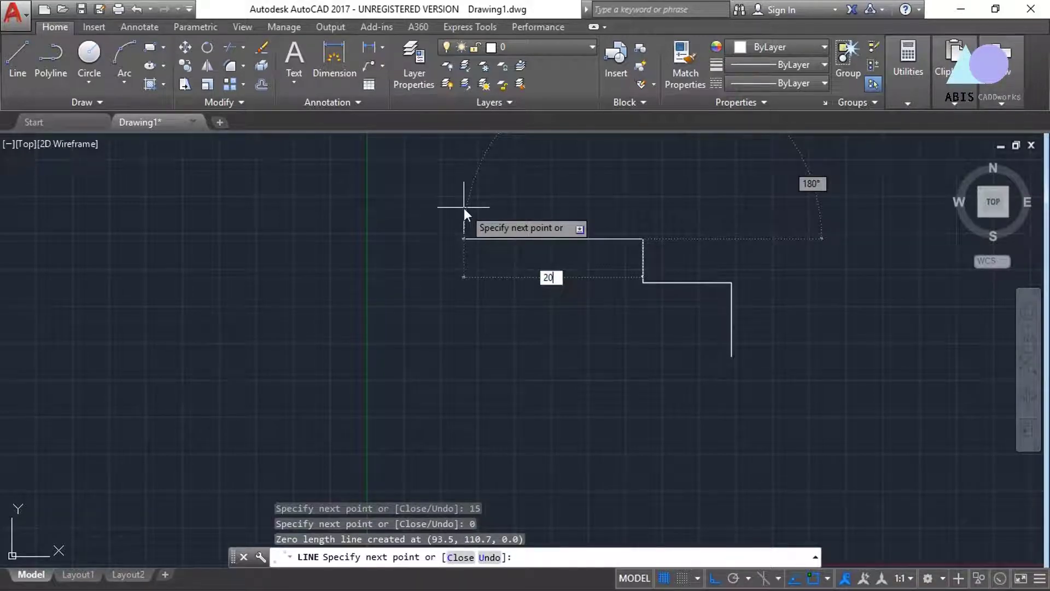
{"action": "key", "text": "Return"}
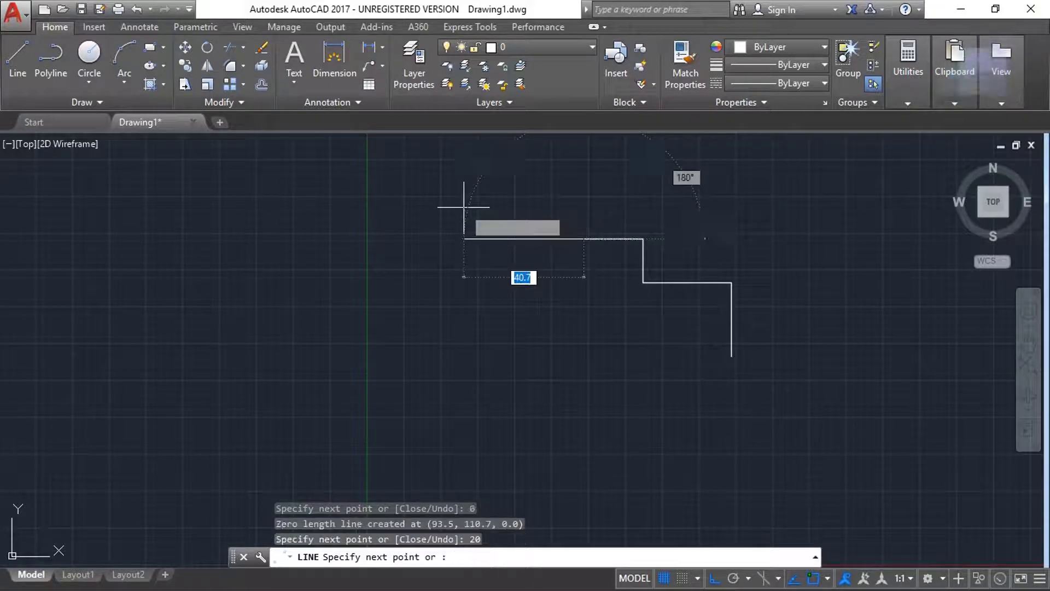
{"action": "type", "text": "13.5"}
{"action": "key", "text": "Return"}
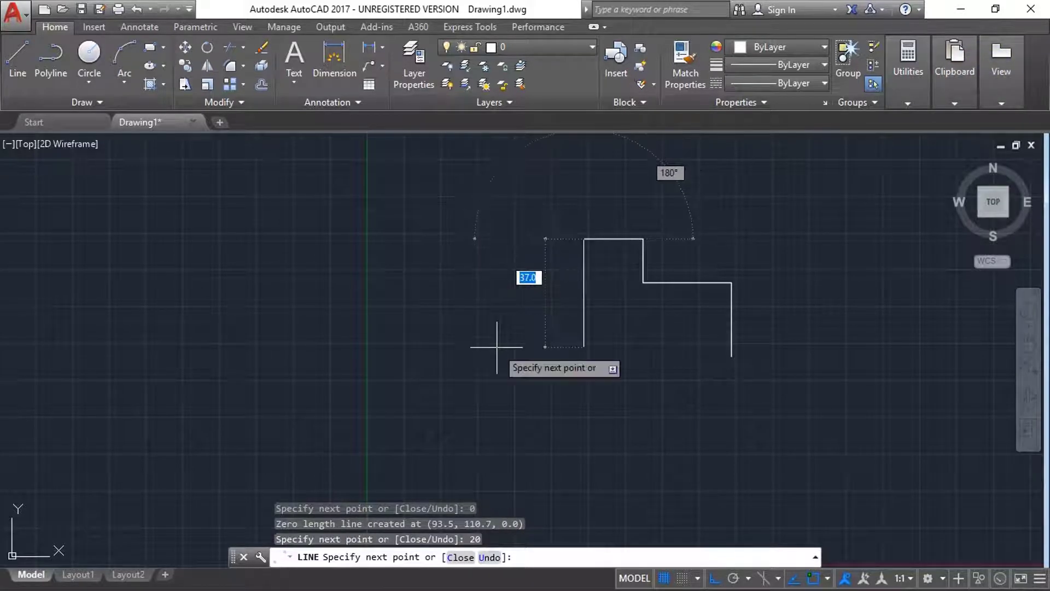
{"action": "key", "text": "Return"}
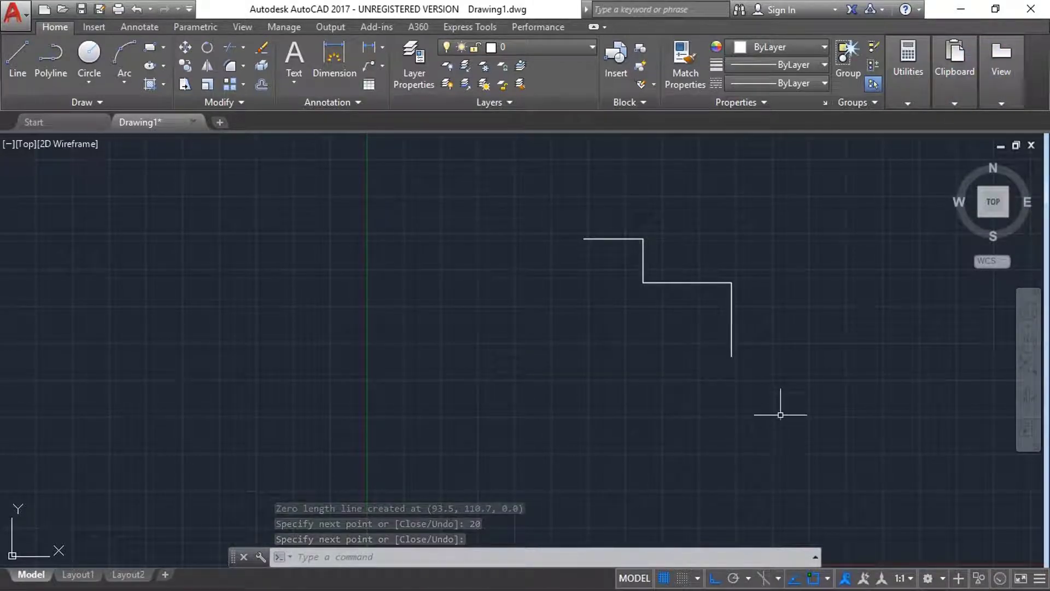
Step: Draw a 40-unit horizontal base line leftward from the vertical line's bottom end
{"action": "key", "text": "Return"}
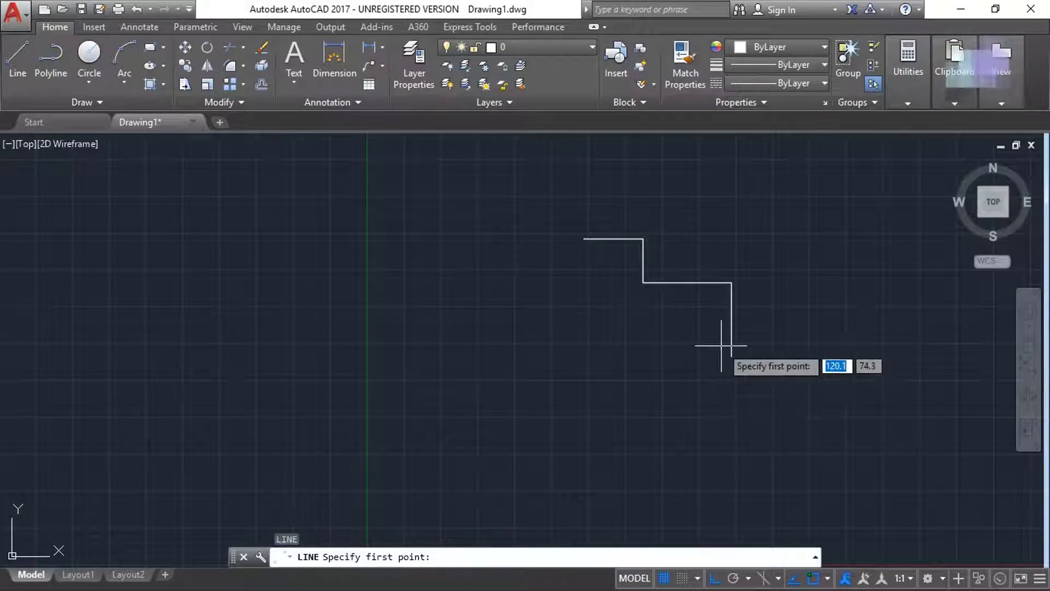
{"action": "left_click", "coordinate": [731, 356]}
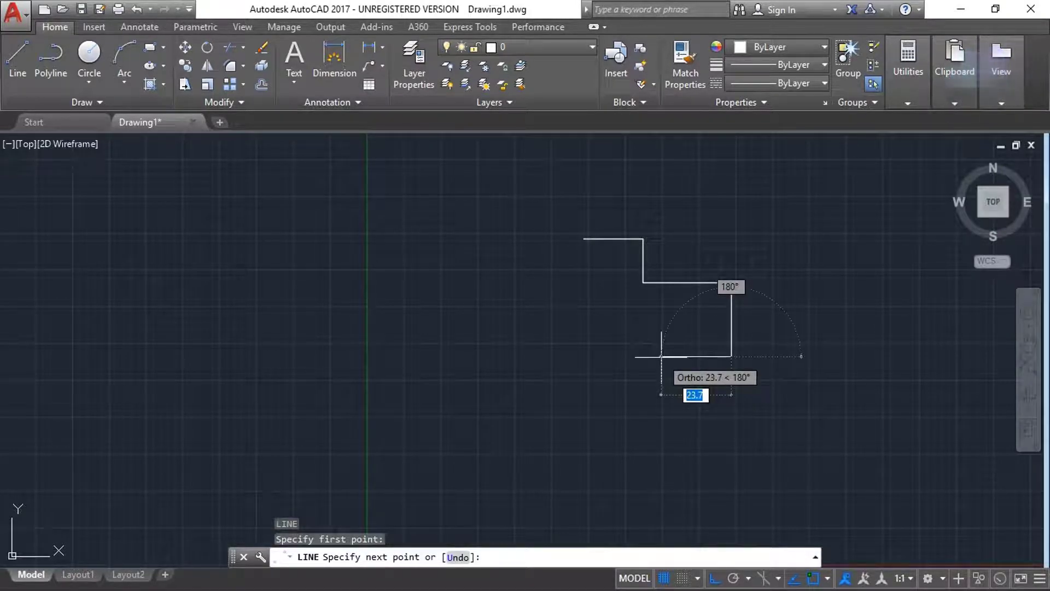
{"action": "type", "text": "40"}
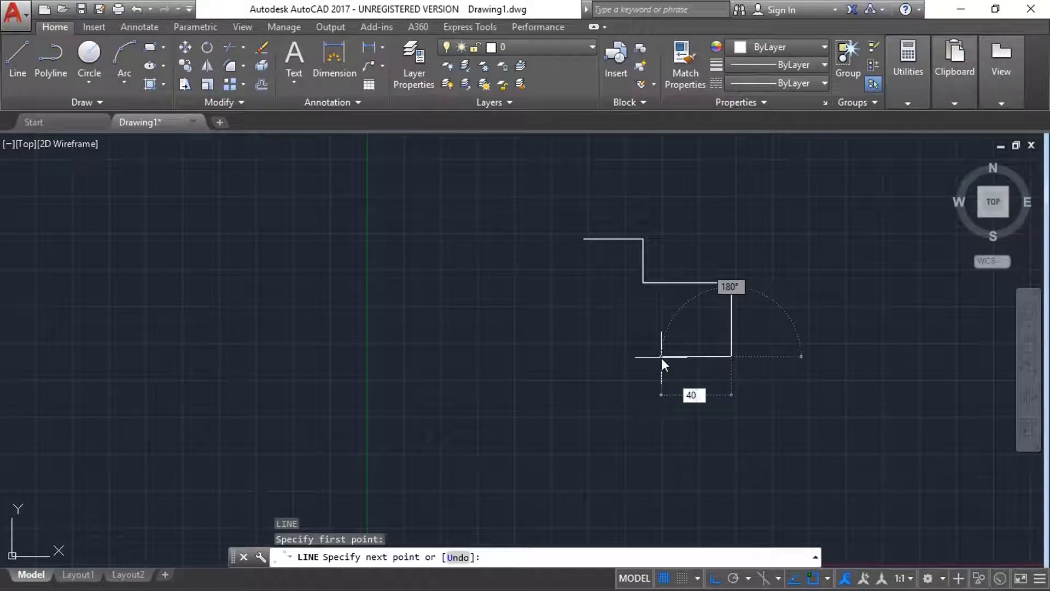
{"action": "key", "text": "Return"}
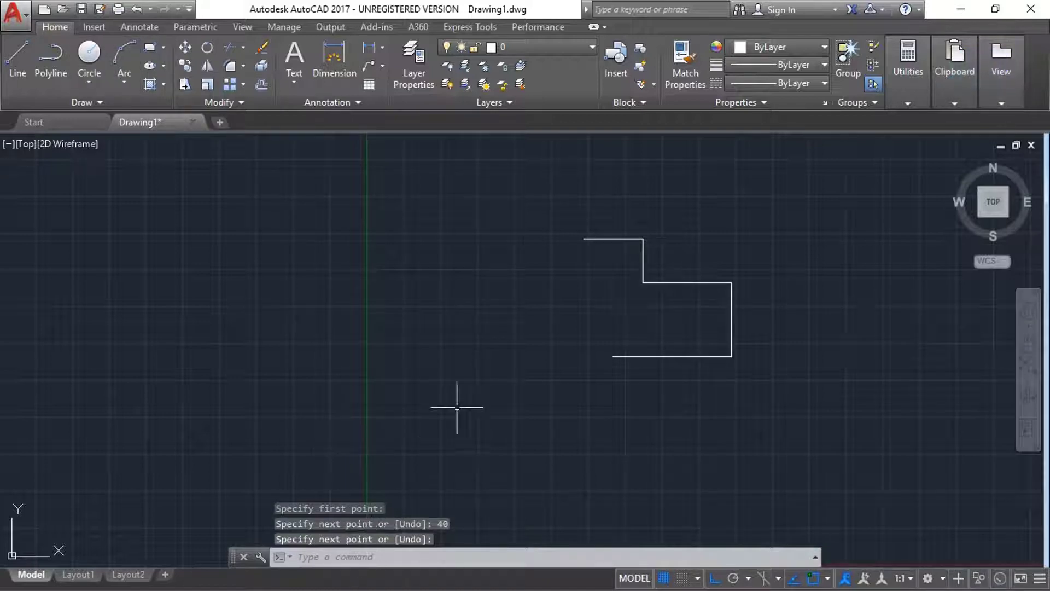
Step: Draw a radius-20 bore circle centred on the 40-unit base line's left endpoint
{"action": "type", "text": "c"}
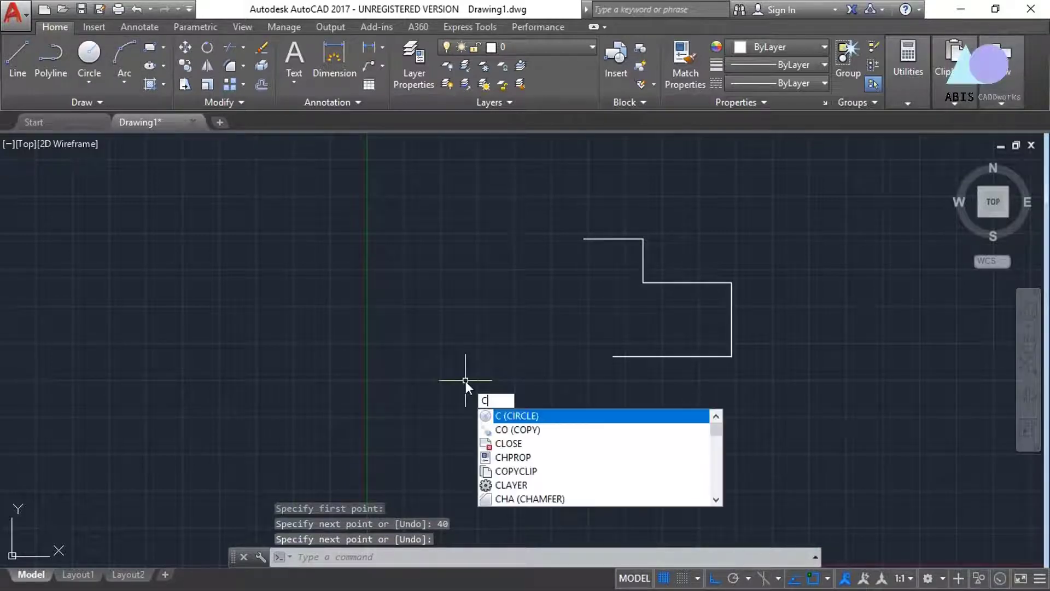
{"action": "key", "text": "Return"}
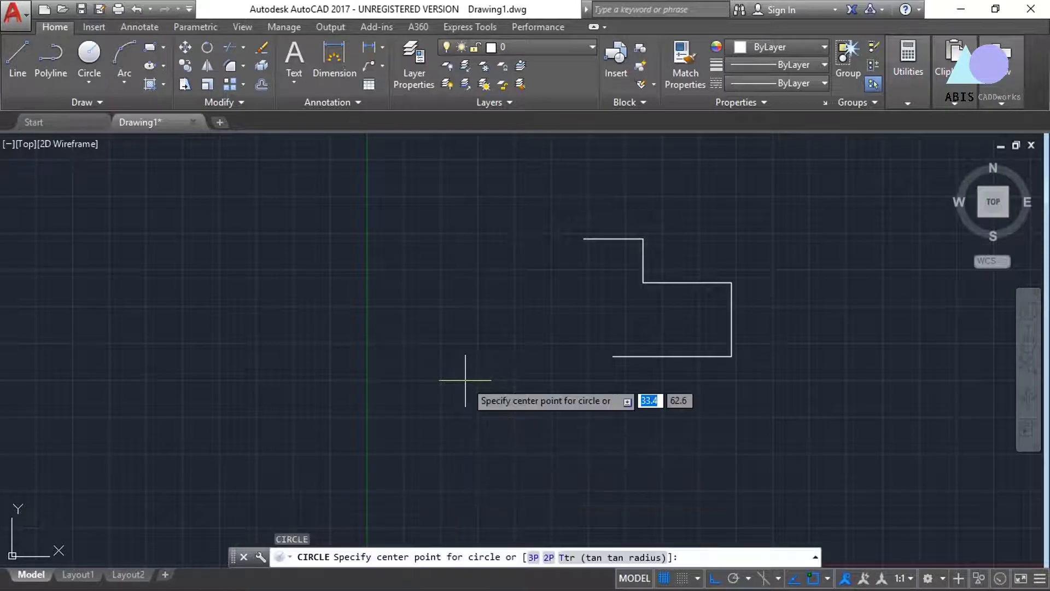
{"action": "left_click", "coordinate": [613, 357]}
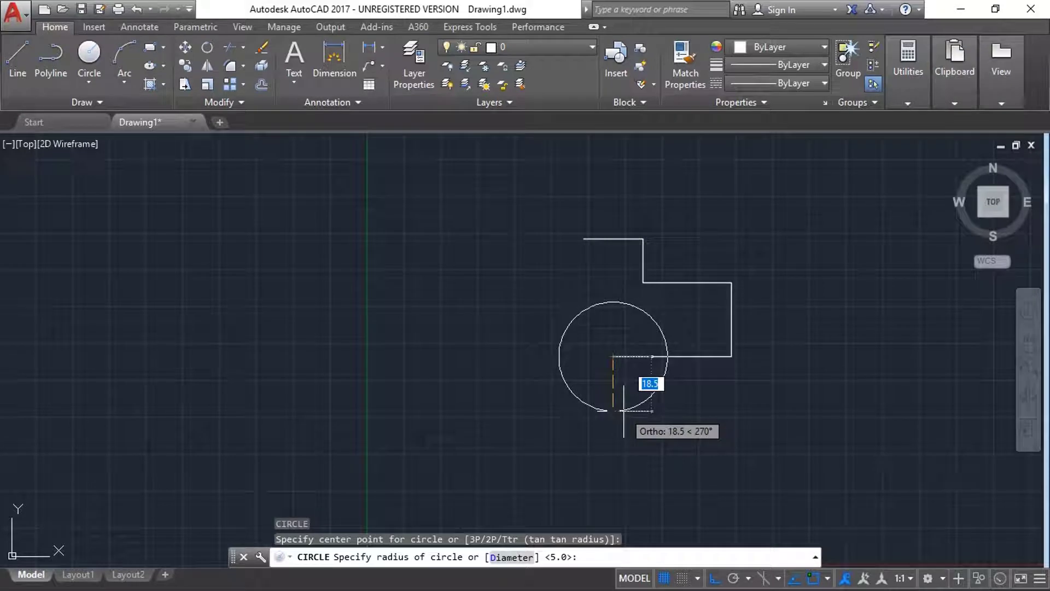
{"action": "type", "text": "0"}
{"action": "key", "text": "Return"}
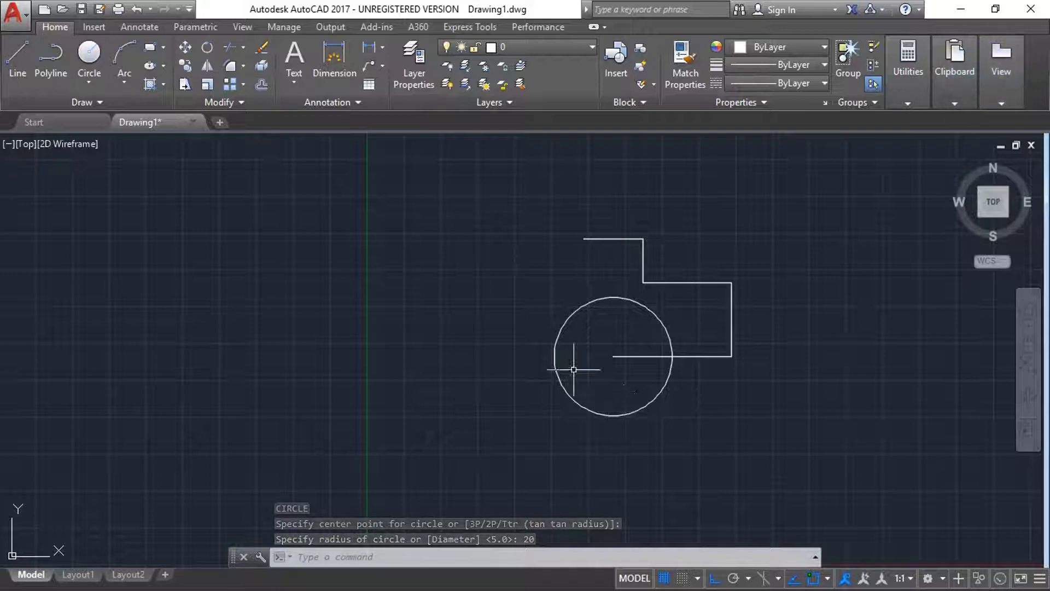
{"action": "type", "text": "L"}
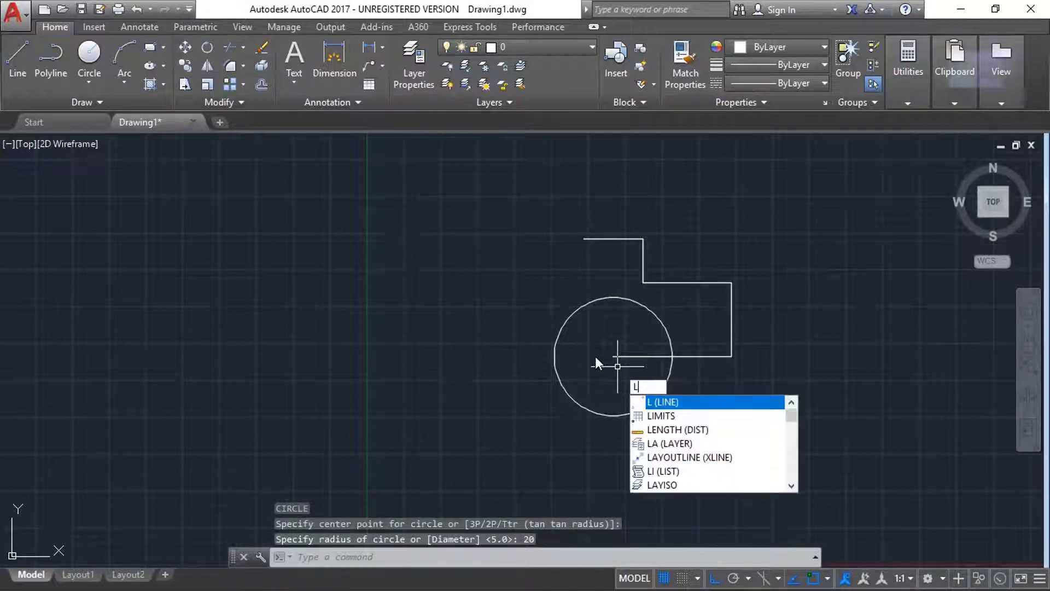
Step: Draw a 30-unit line left from the bore centre with a radius-5 circle at its end
{"action": "left_click", "coordinate": [665, 408]}
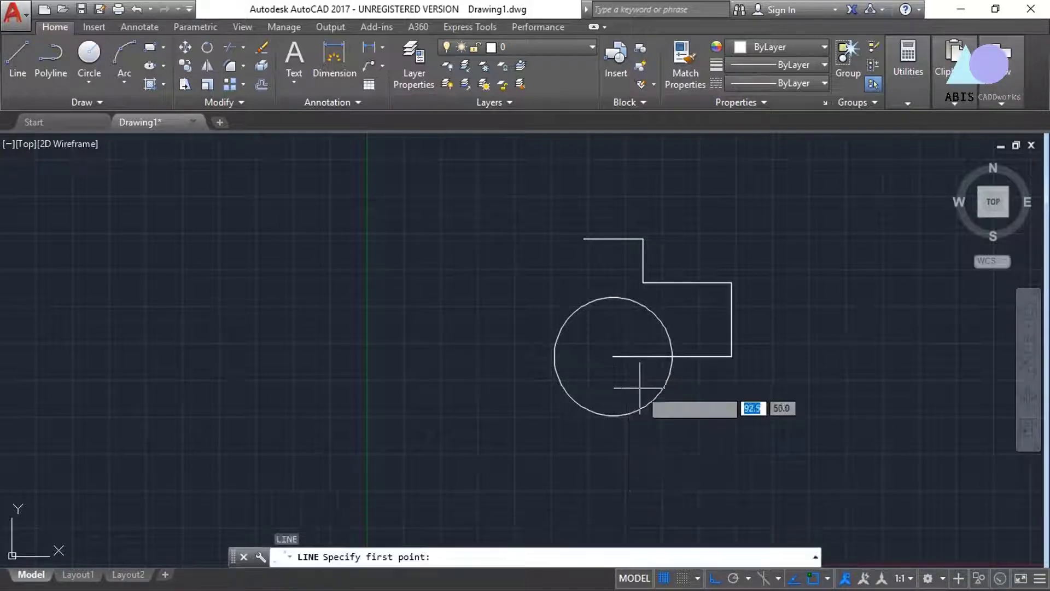
{"action": "left_click", "coordinate": [613, 356]}
{"action": "type", "text": "3"}
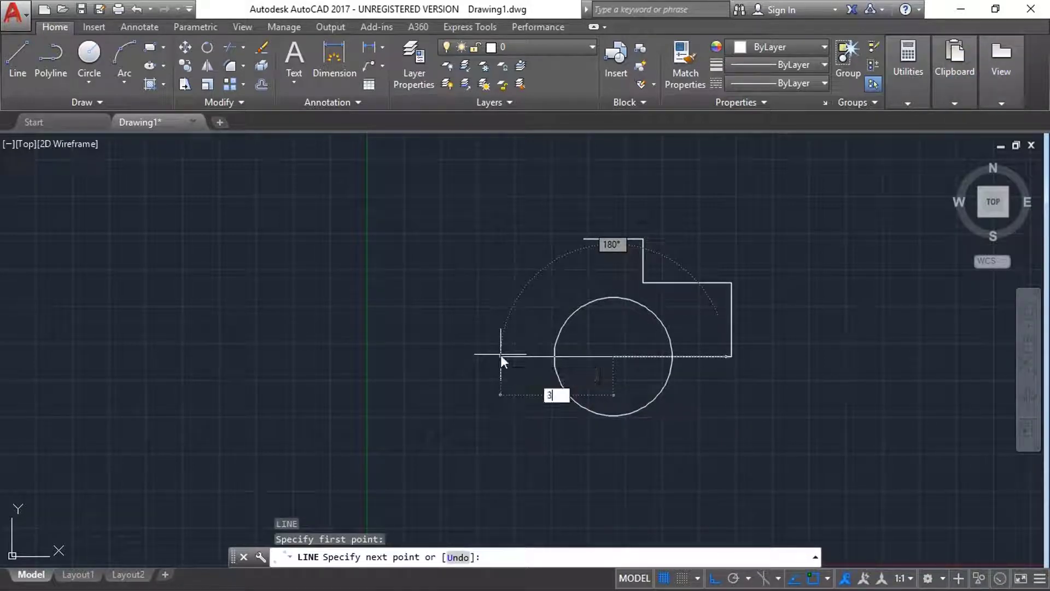
{"action": "type", "text": "0"}
{"action": "key", "text": "Return"}
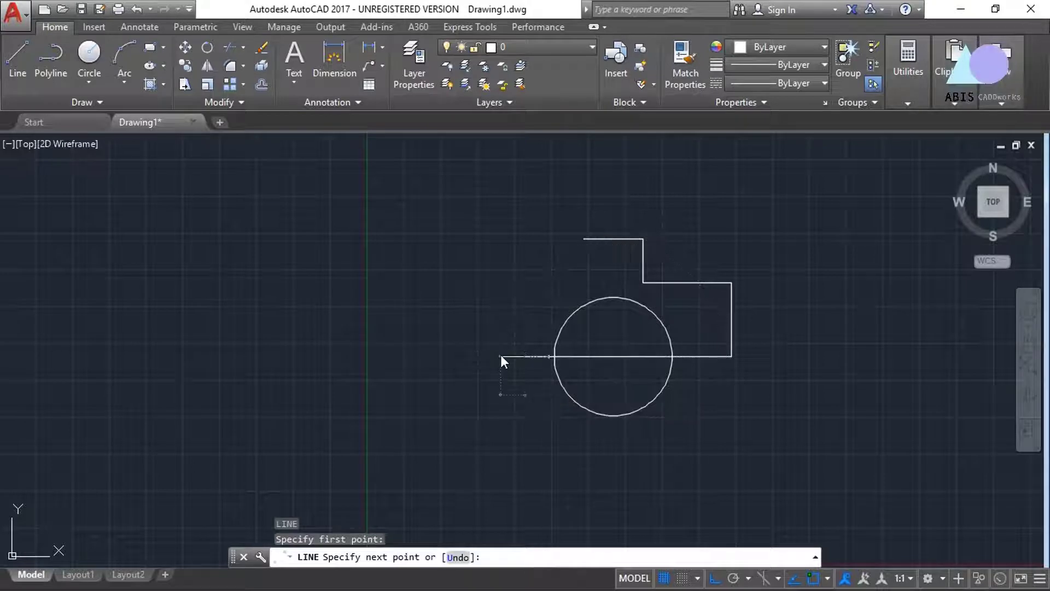
{"action": "key", "text": "Return"}
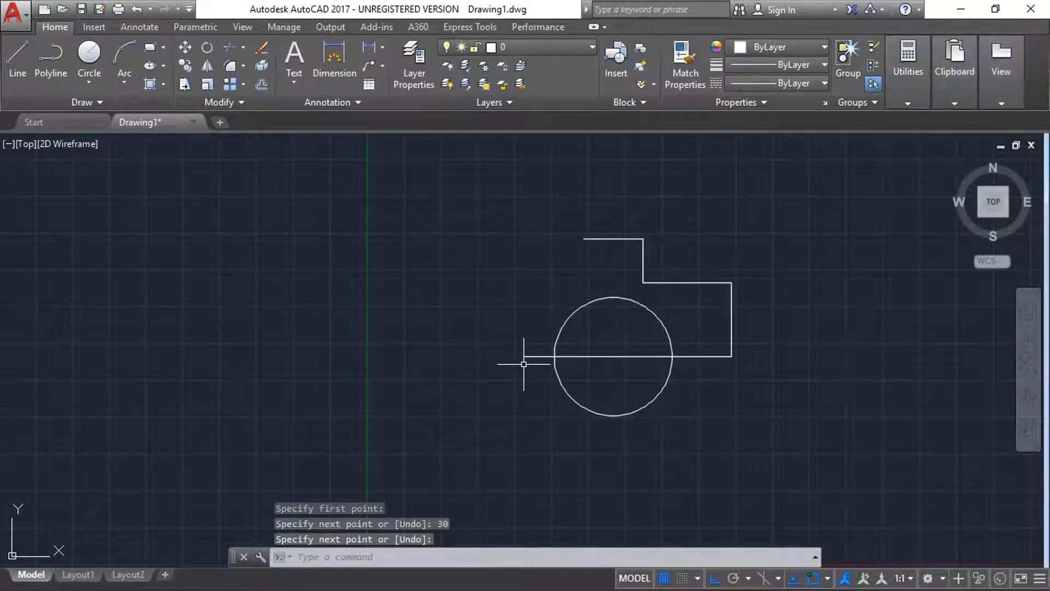
{"action": "type", "text": "c"}
{"action": "key", "text": "Return"}
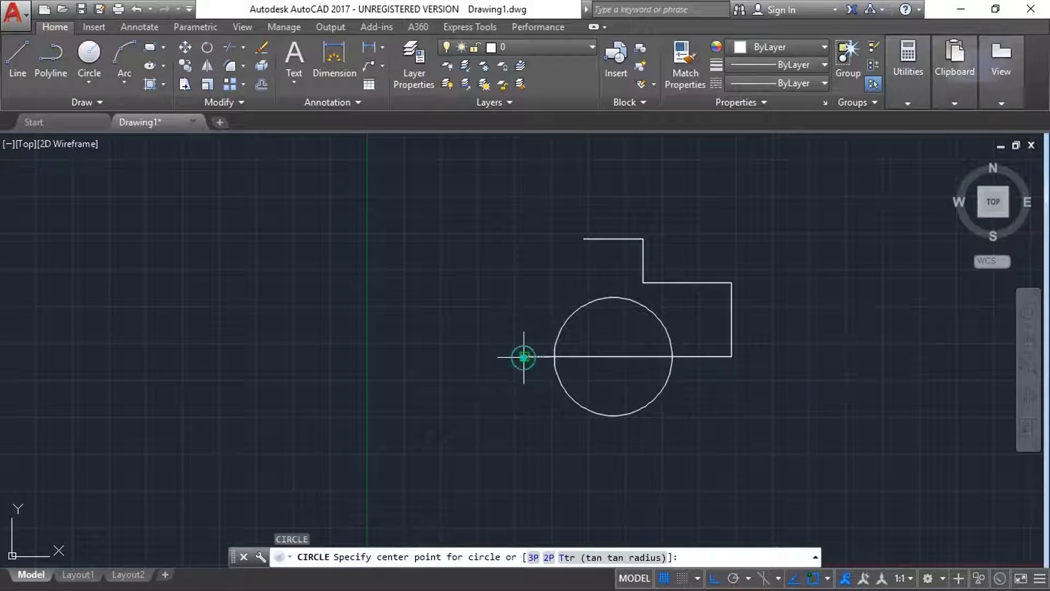
{"action": "left_click", "coordinate": [524, 356]}
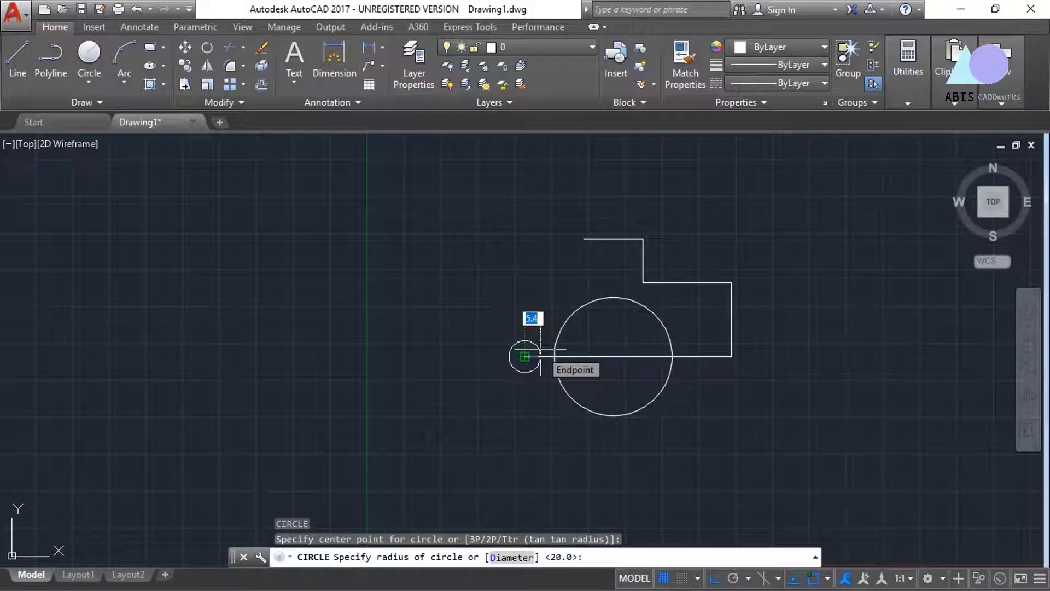
{"action": "type", "text": "5"}
{"action": "key", "text": "Return"}
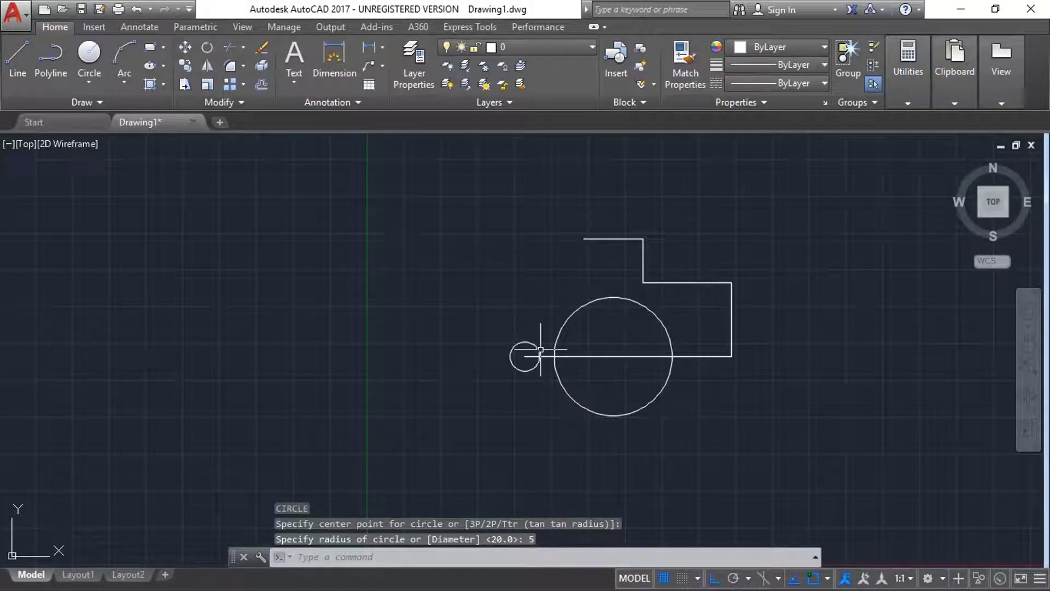
Step: Draw a 30-unit vertical line up from the bore centre with a radius-5 hole at its top
{"action": "type", "text": "l"}
{"action": "key", "text": "Return"}
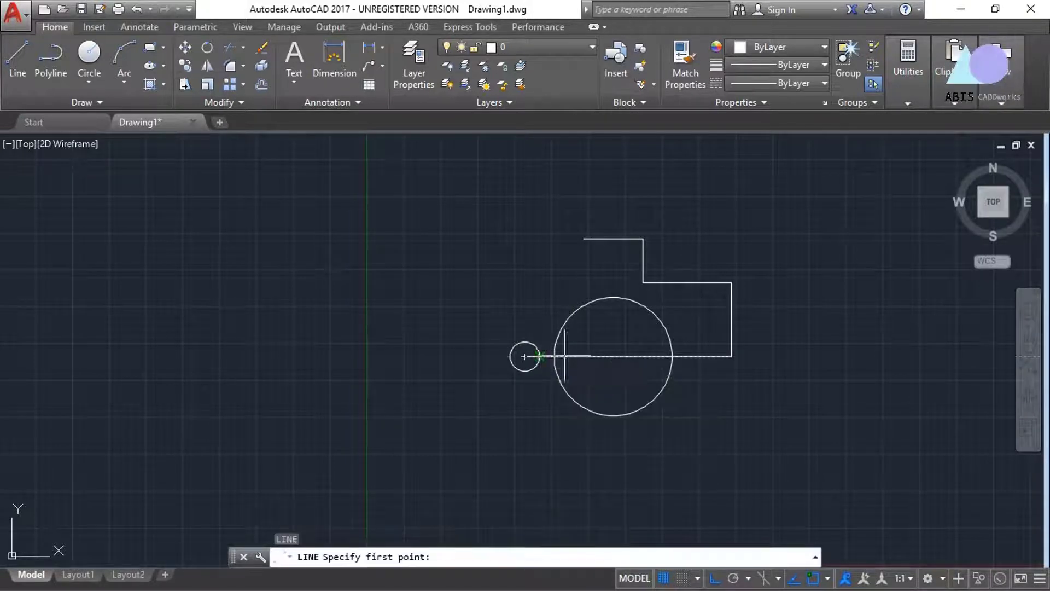
{"action": "left_click", "coordinate": [614, 356]}
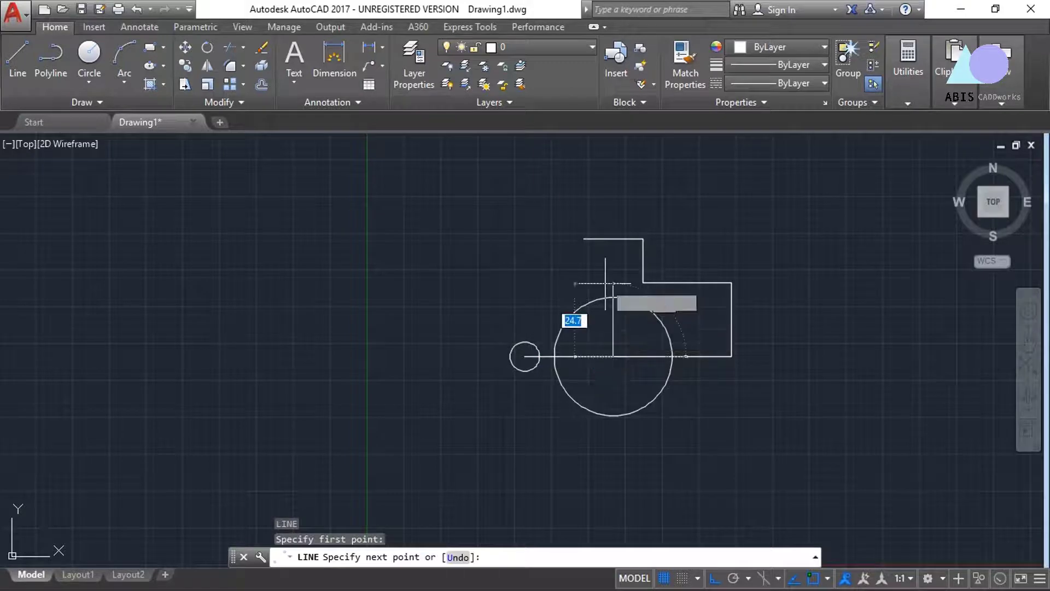
{"action": "type", "text": "30"}
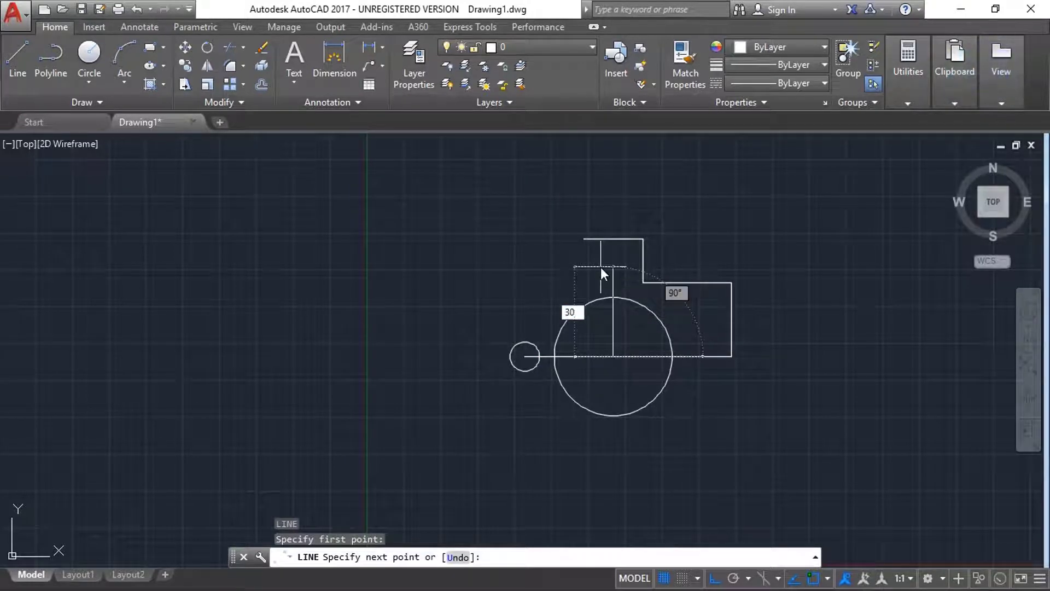
{"action": "key", "text": "Return"}
{"action": "key", "text": "Return"}
{"action": "type", "text": "C"}
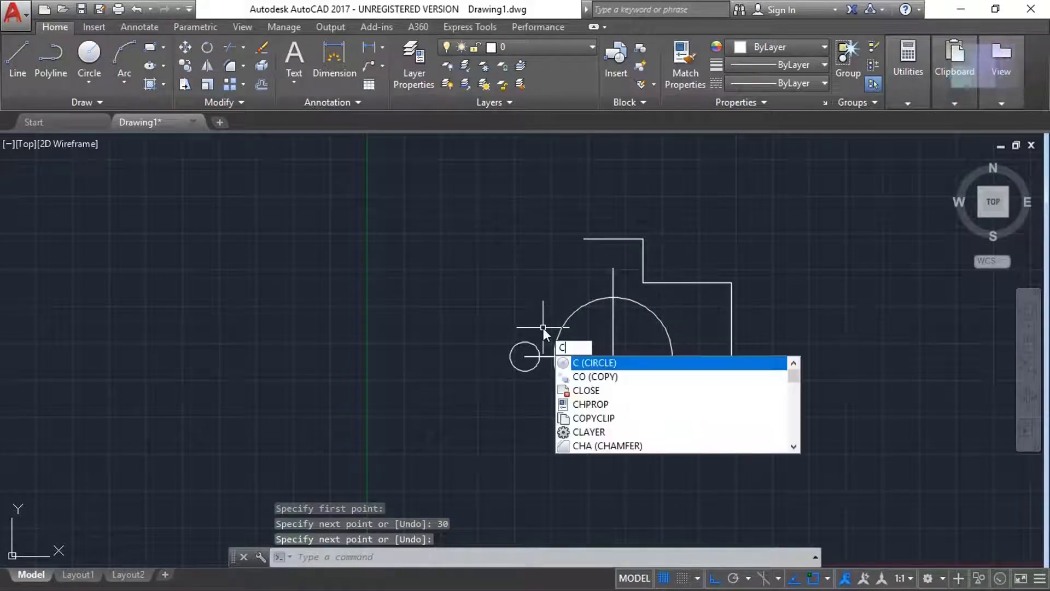
{"action": "key", "text": "Escape"}
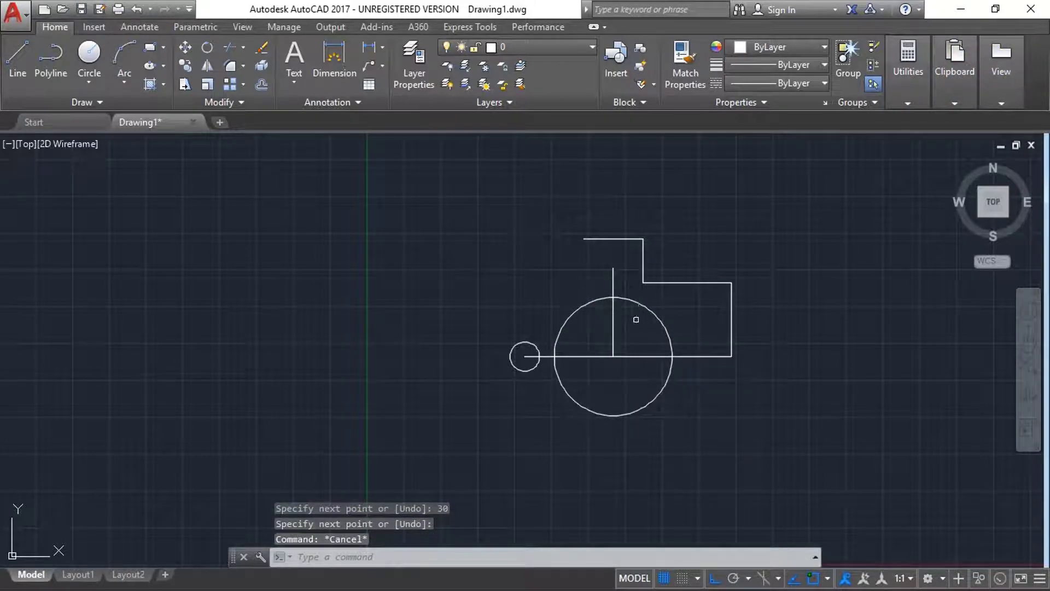
{"action": "type", "text": "c"}
{"action": "key", "text": "Return"}
{"action": "left_click", "coordinate": [613, 268]}
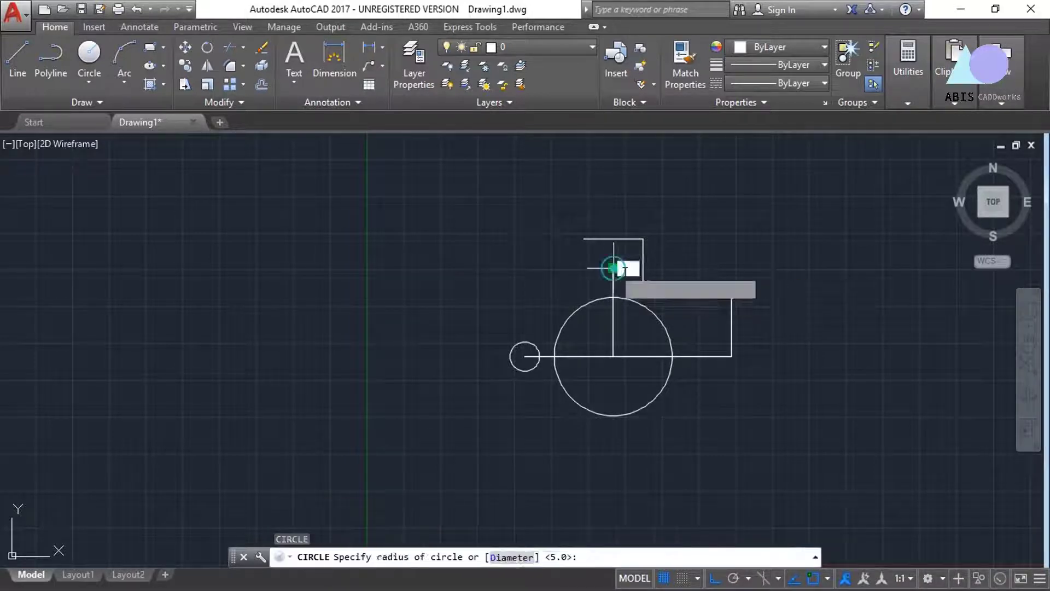
{"action": "type", "text": "5"}
{"action": "key", "text": "Return"}
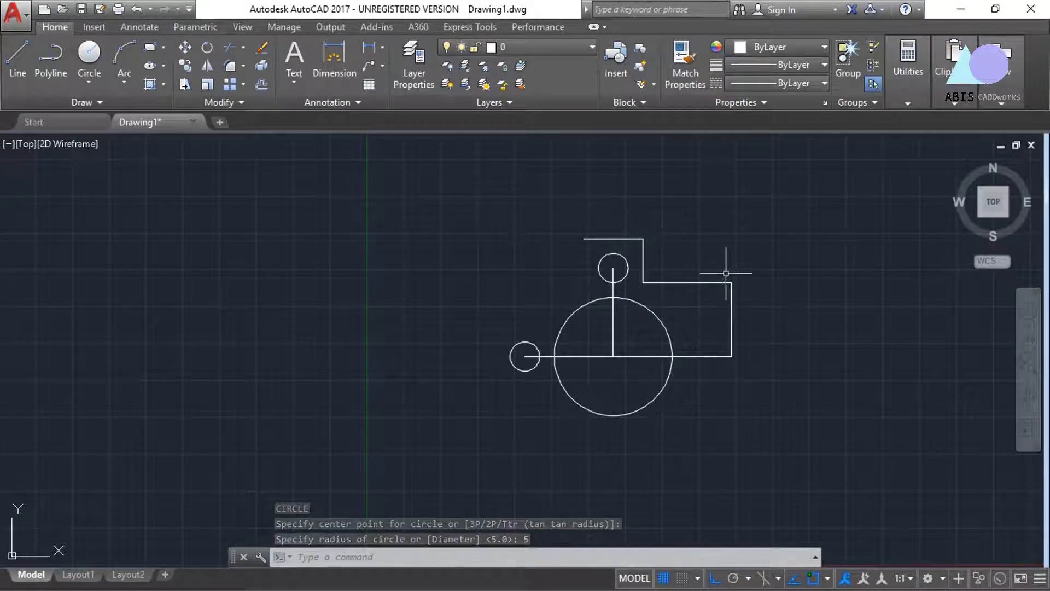
{"action": "type", "text": "fle"}
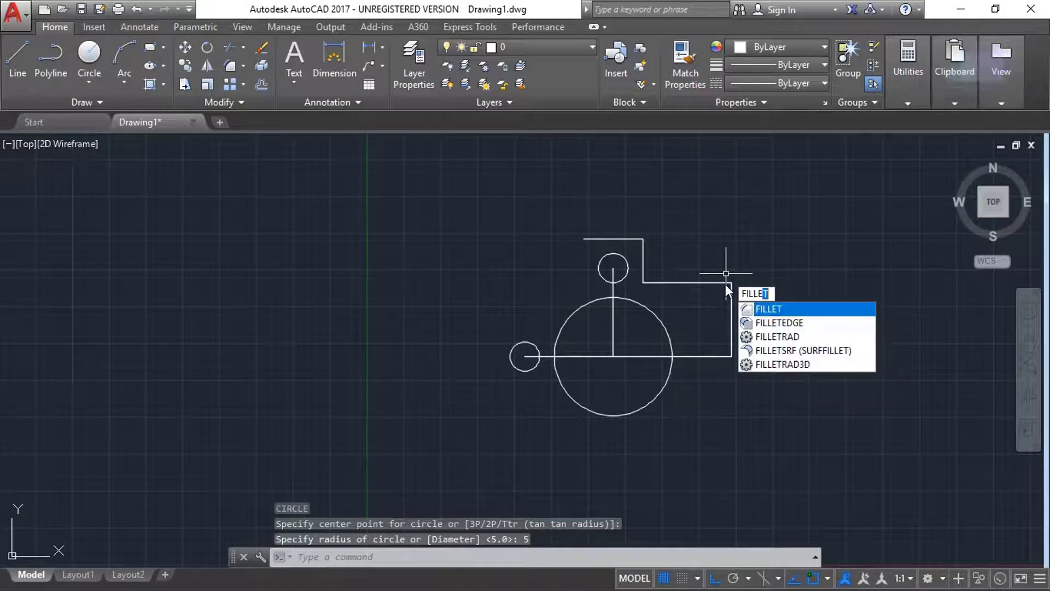
{"action": "type", "text": "t"}
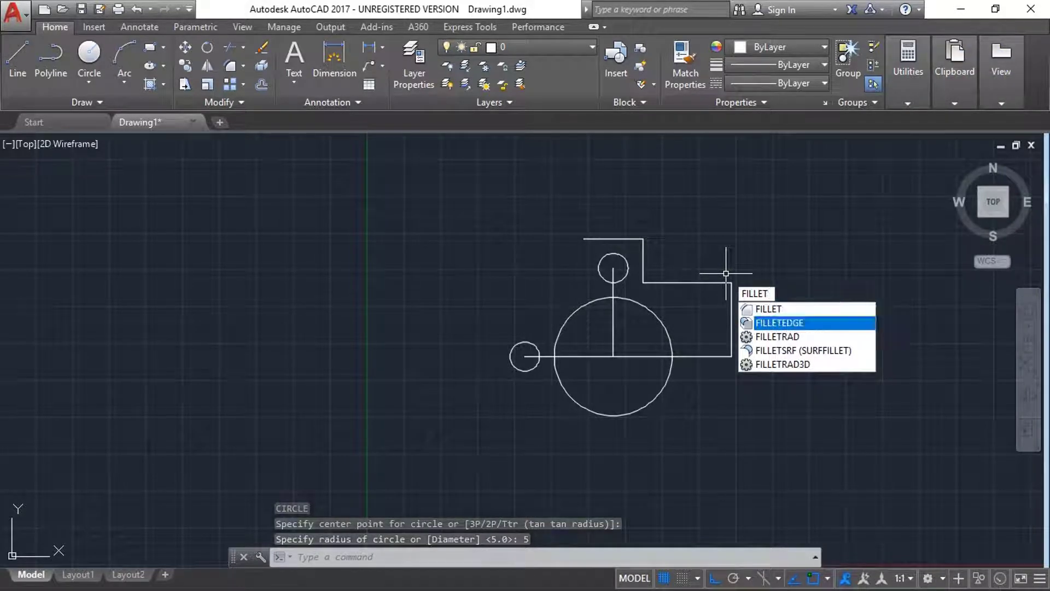
Step: Fillet the outer right corner between the right vertical and top edges with radius 10
{"action": "key", "text": "Return"}
{"action": "type", "text": "r"}
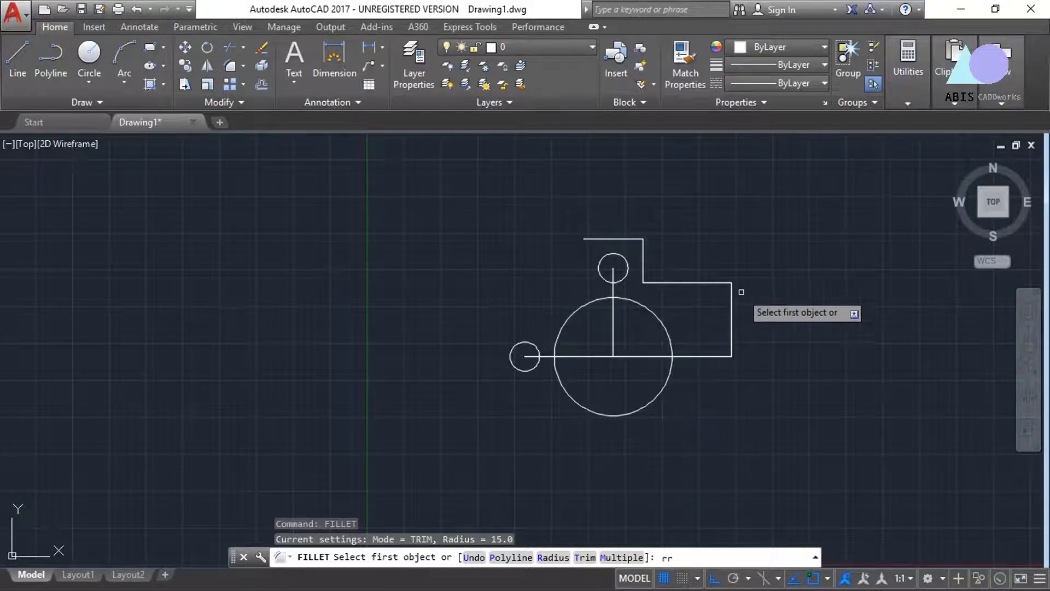
{"action": "type", "text": "r"}
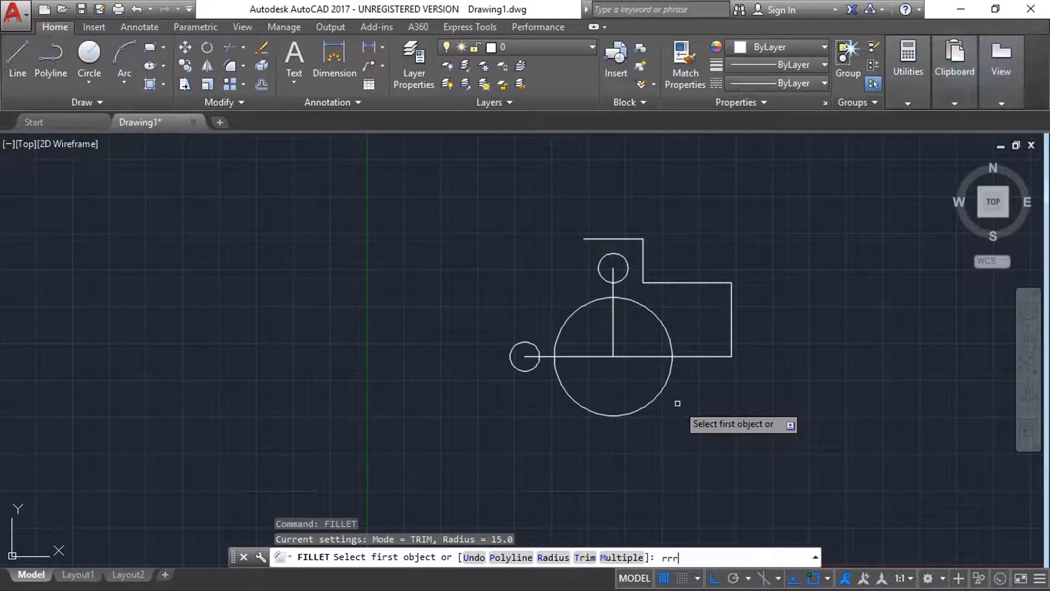
{"action": "key", "text": "Return"}
{"action": "type", "text": "10"}
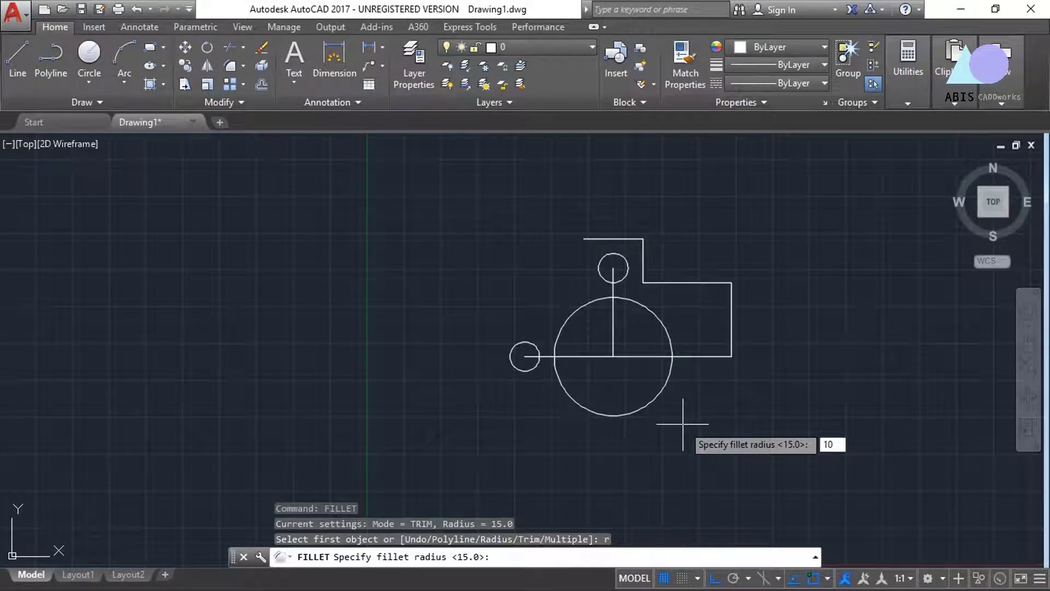
{"action": "key", "text": "Return"}
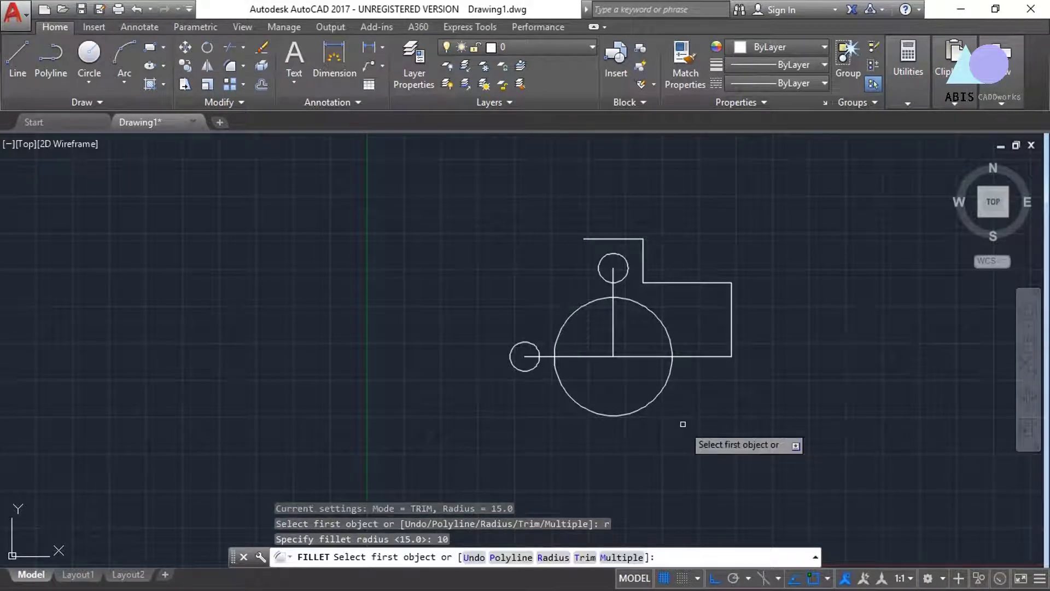
{"action": "left_click", "coordinate": [731, 312]}
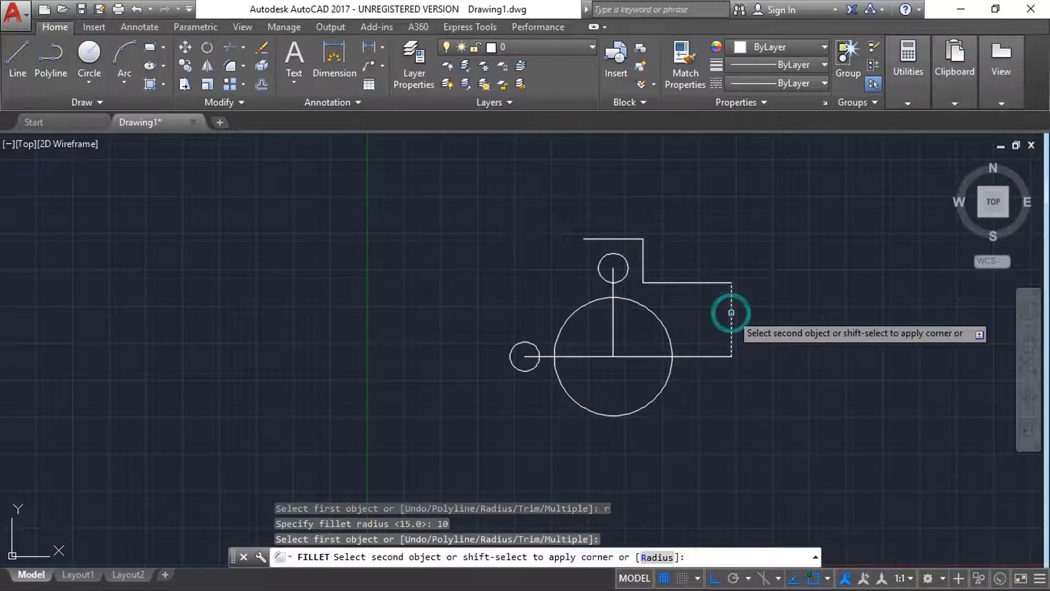
{"action": "left_click", "coordinate": [706, 284]}
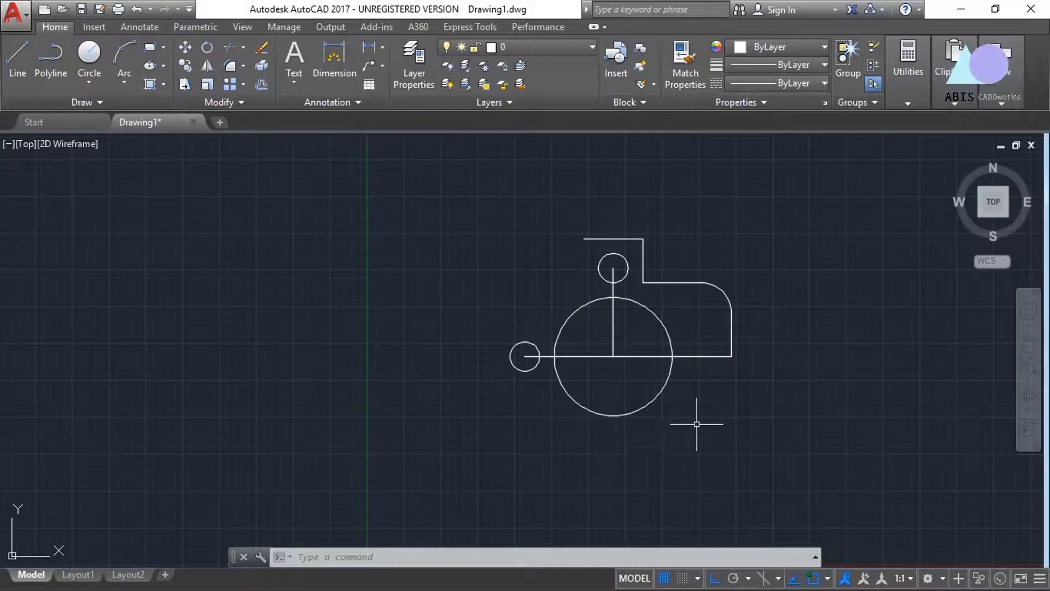
Step: Fillet the inner step corner with radius 15
{"action": "type", "text": "f"}
{"action": "key", "text": "Return"}
{"action": "type", "text": "r"}
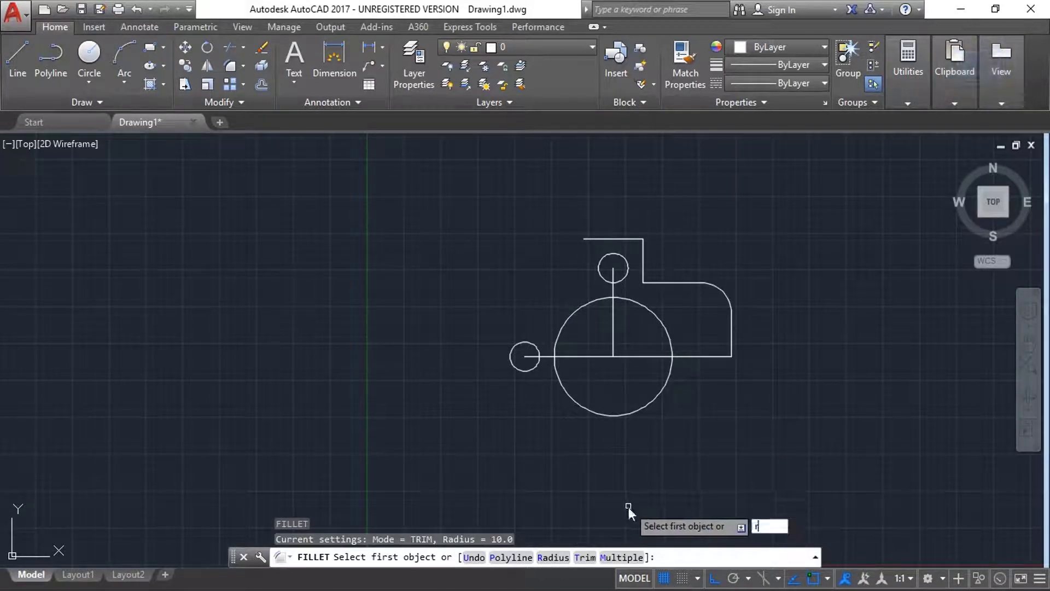
{"action": "key", "text": "Return"}
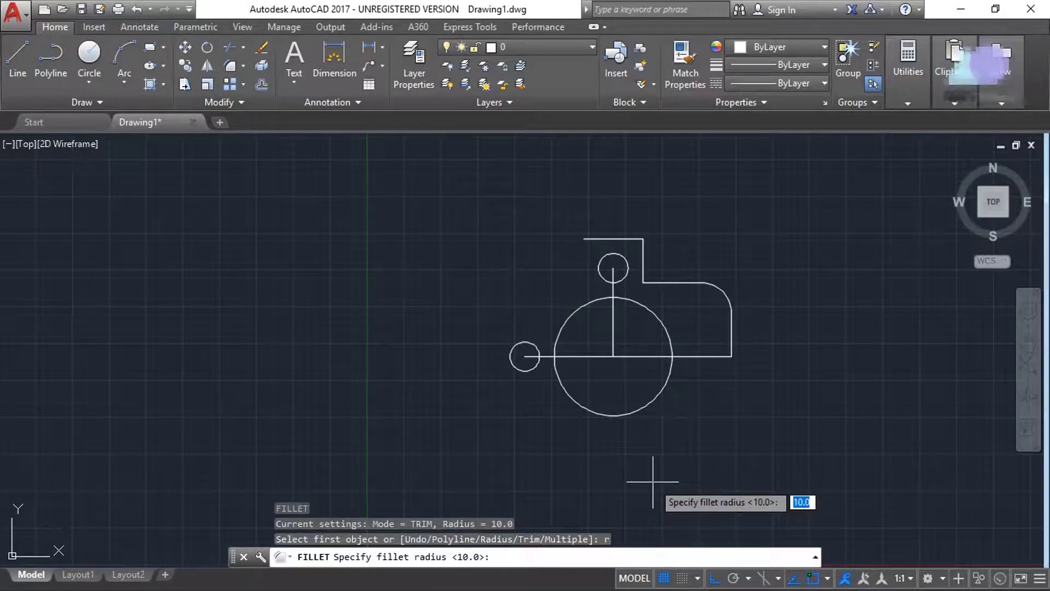
{"action": "type", "text": "15"}
{"action": "key", "text": "Return"}
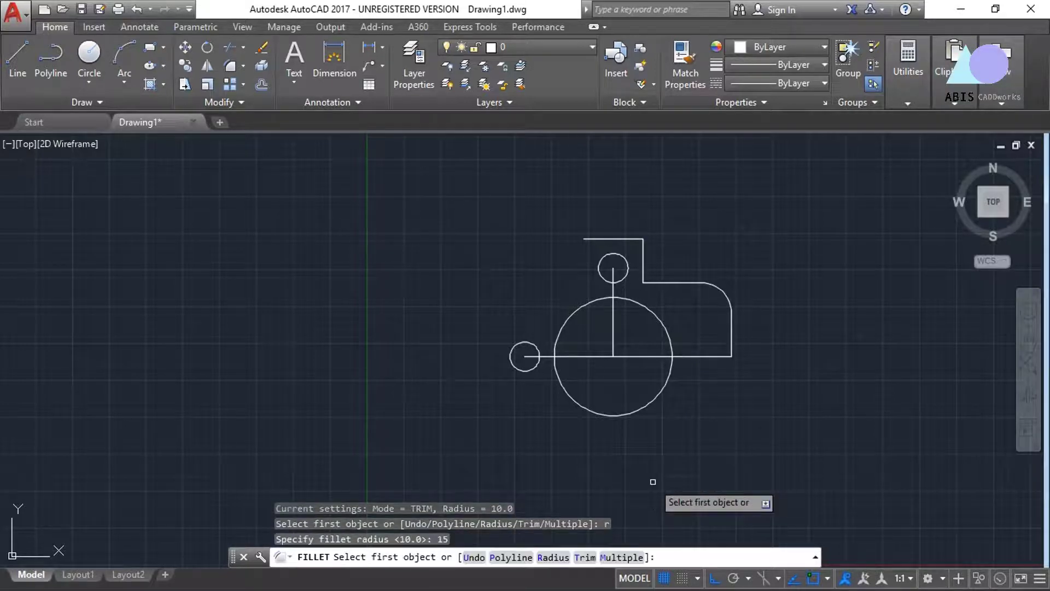
{"action": "left_click", "coordinate": [669, 281]}
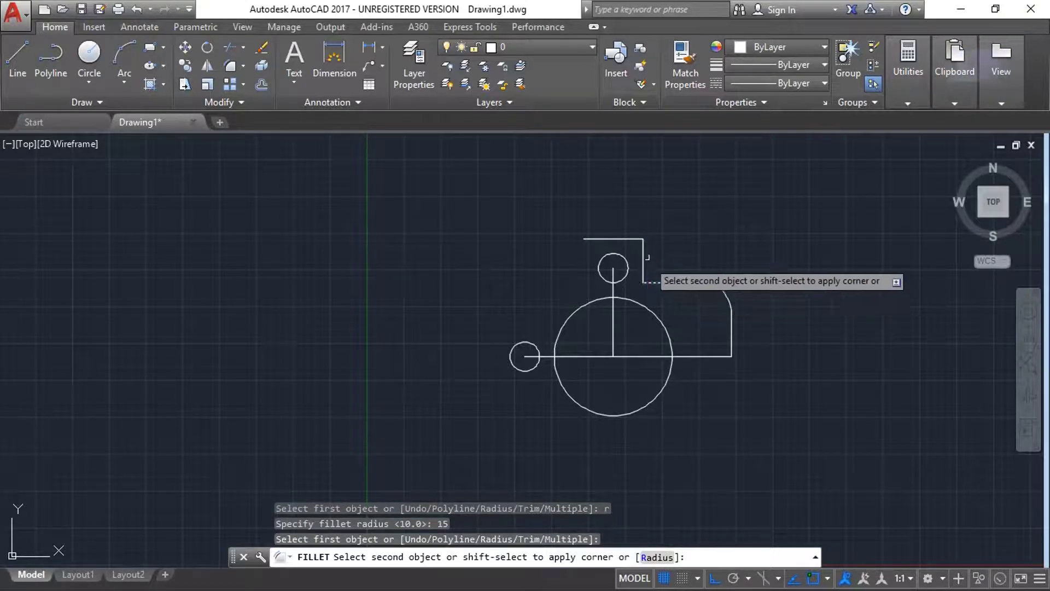
{"action": "left_click", "coordinate": [644, 249]}
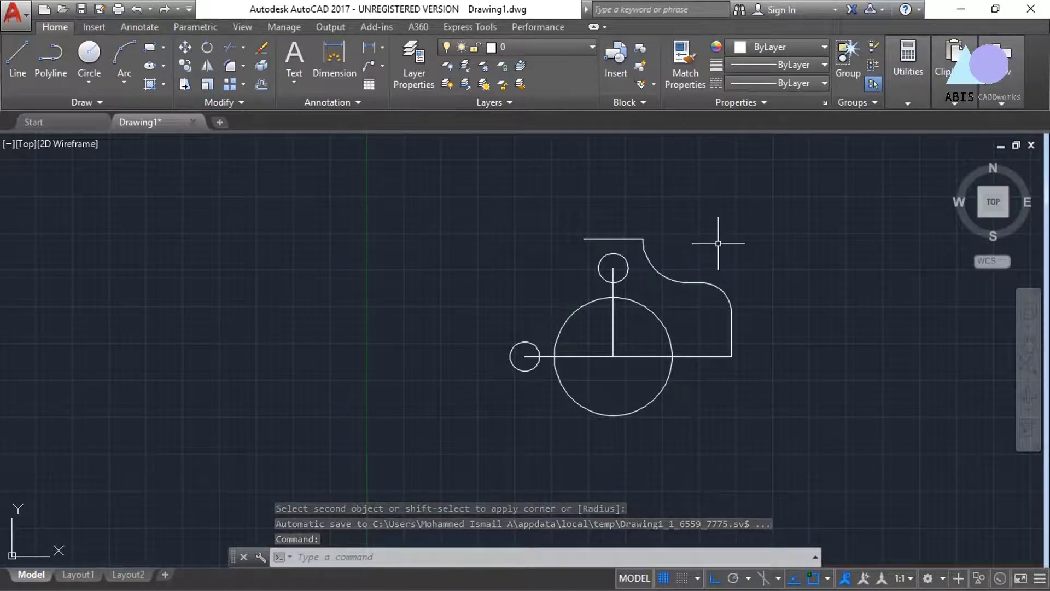
Step: Place a radius-5 bolt hole centred inside the radius-10 filleted right corner
{"action": "type", "text": "c"}
{"action": "key", "text": "Return"}
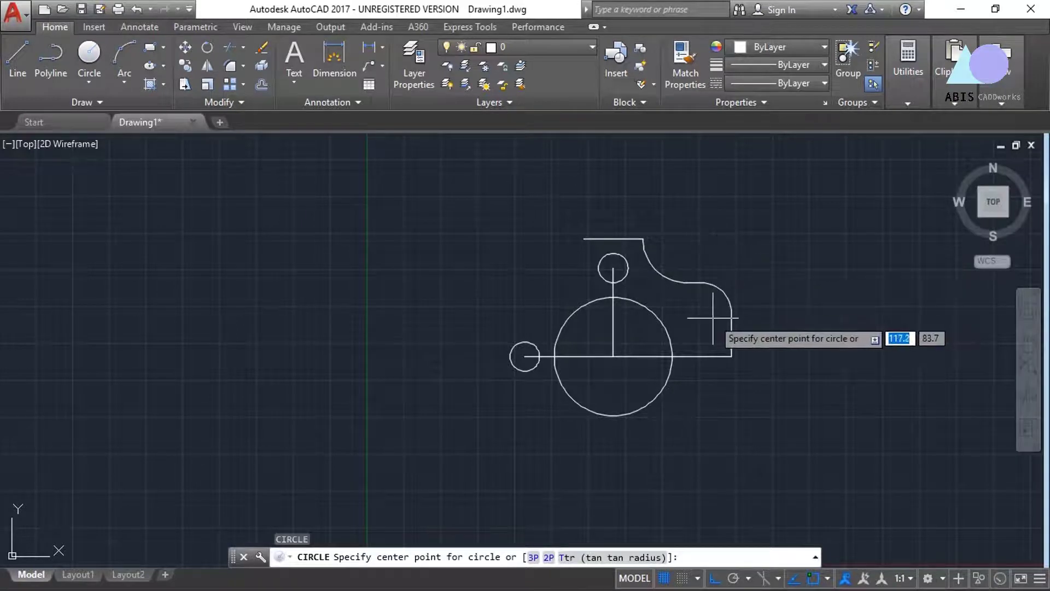
{"action": "left_click", "coordinate": [702, 311]}
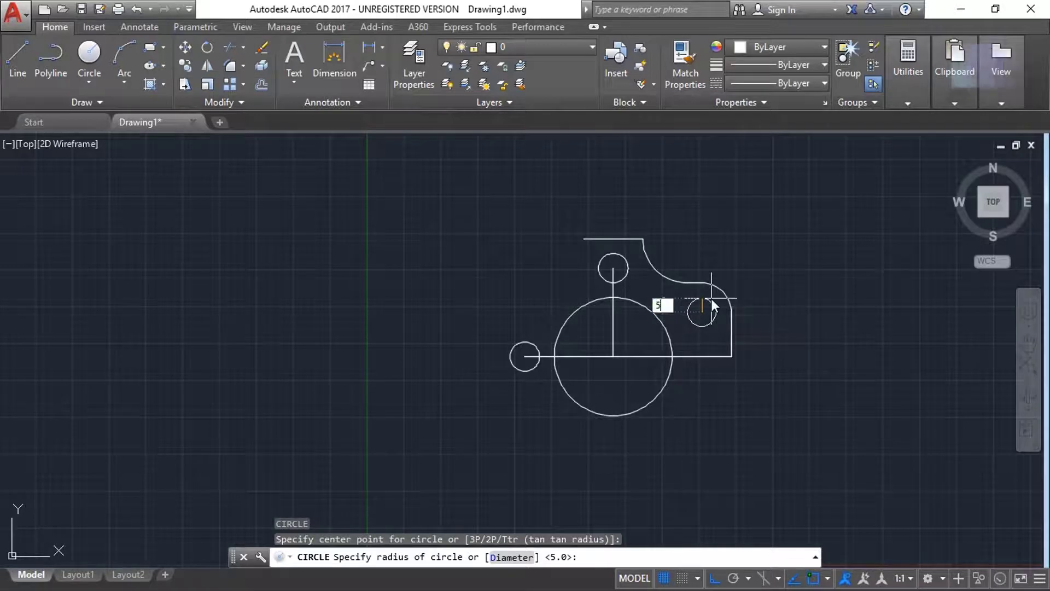
{"action": "type", "text": "5"}
{"action": "key", "text": "Return"}
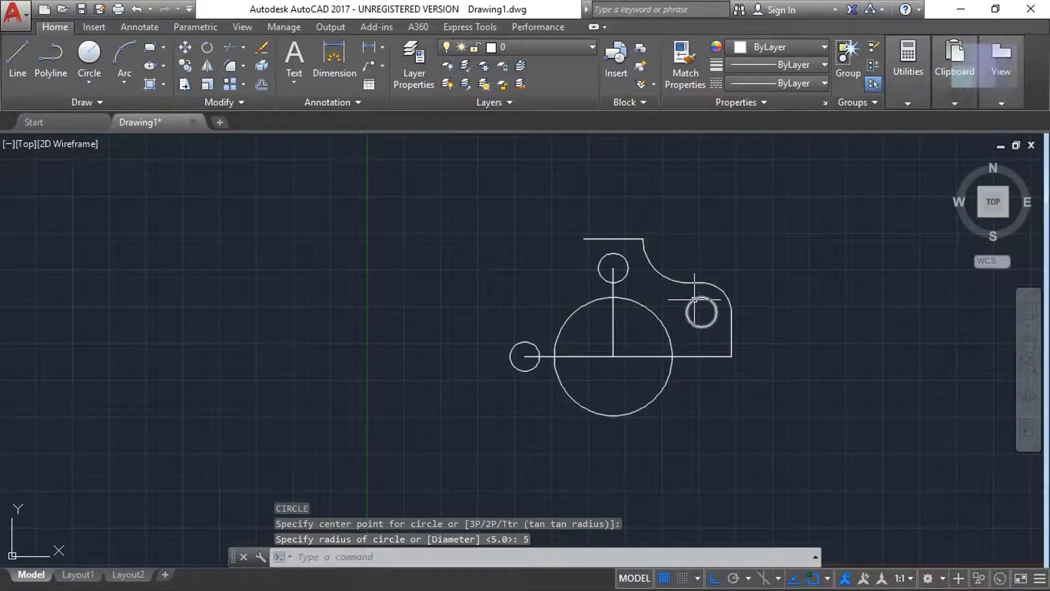
{"action": "key", "text": "l"}
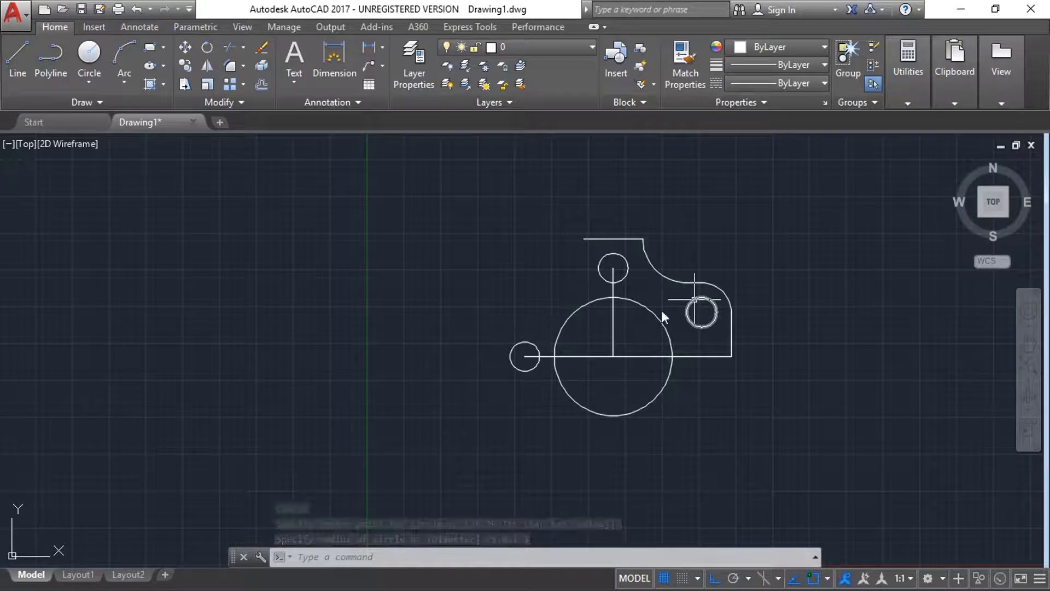
{"action": "key", "text": "Return"}
Step: From the small circle's centre draw 10 left, 15 up, then an angled edge to the top line's endpoint
{"action": "left_click", "coordinate": [525, 356]}
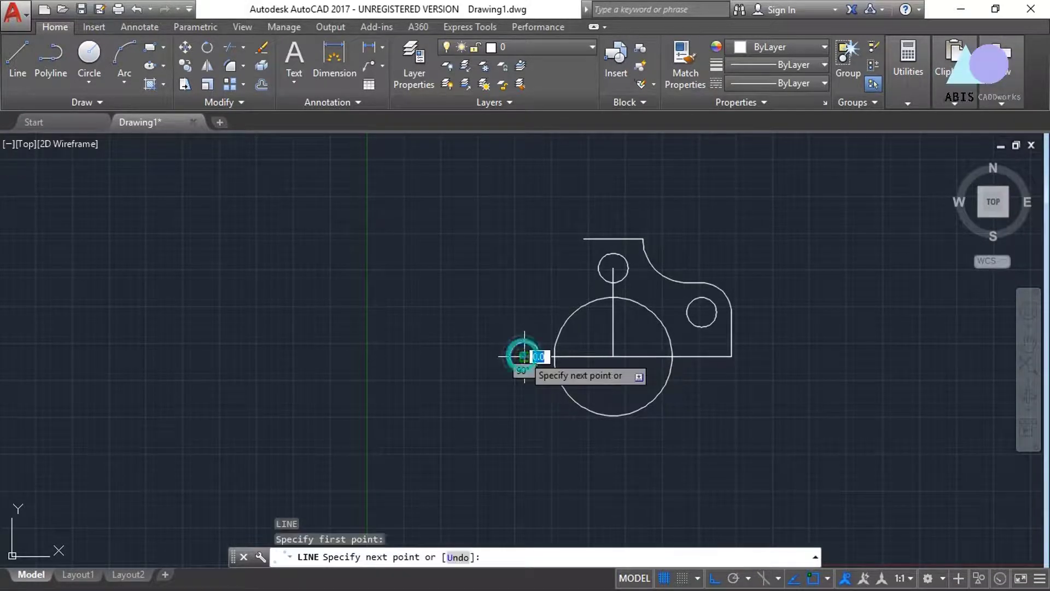
{"action": "type", "text": "10"}
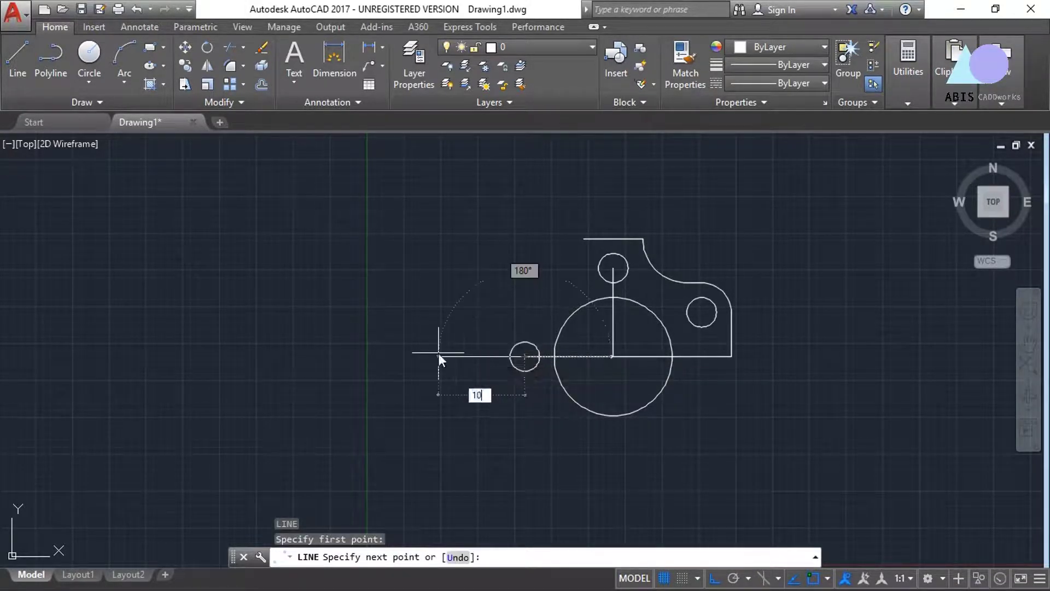
{"action": "key", "text": "Return"}
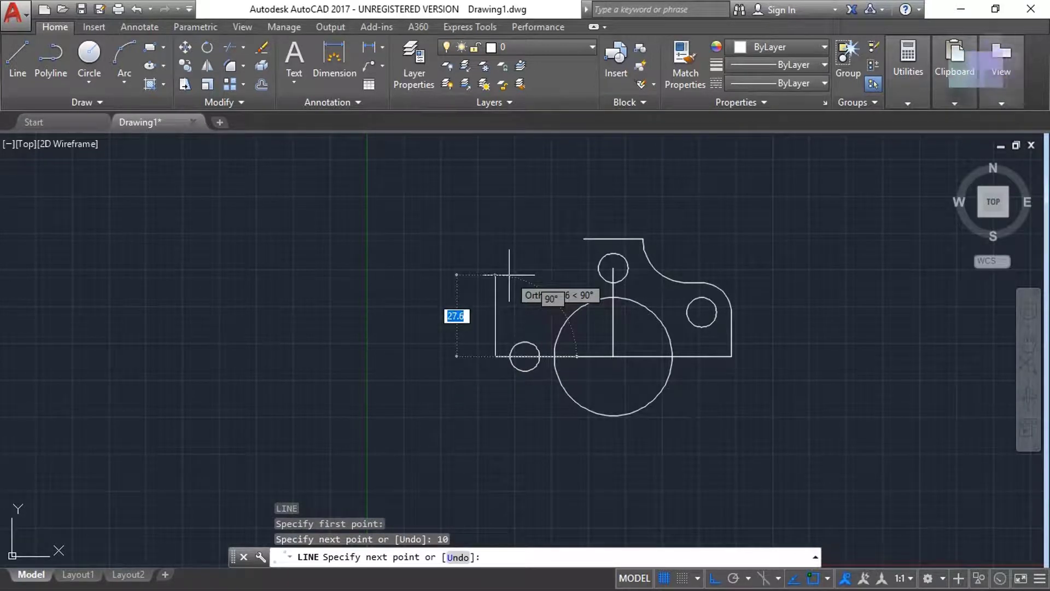
{"action": "type", "text": "15"}
{"action": "key", "text": "Return"}
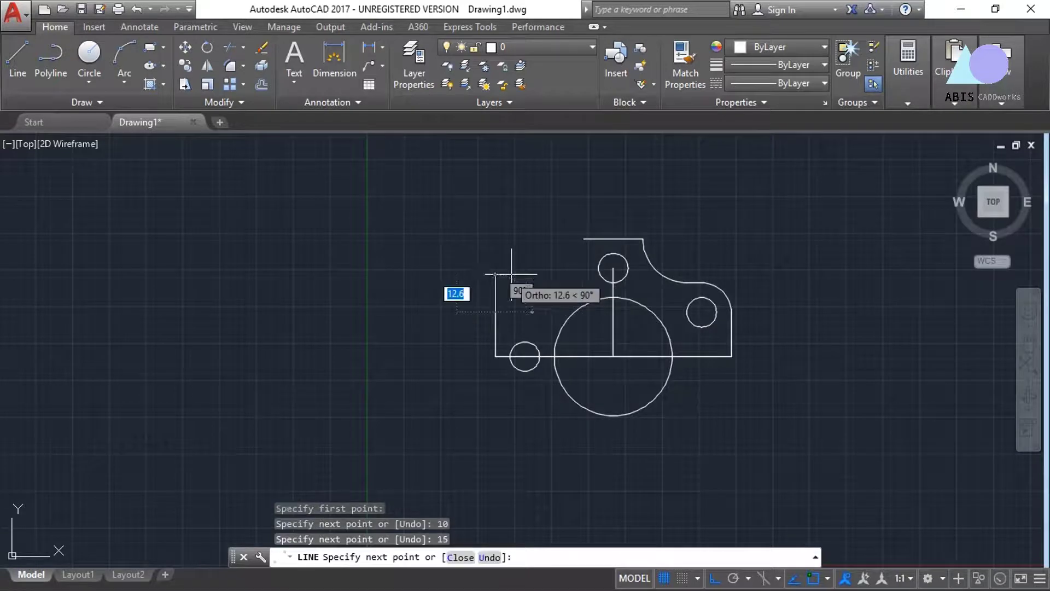
{"action": "left_click", "coordinate": [584, 239]}
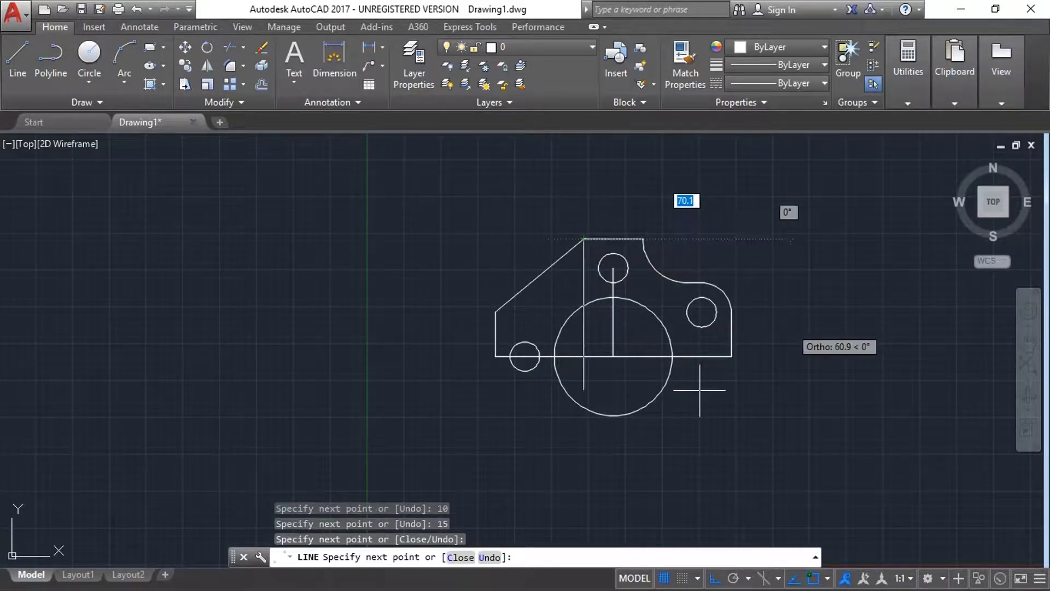
{"action": "key", "text": "Escape"}
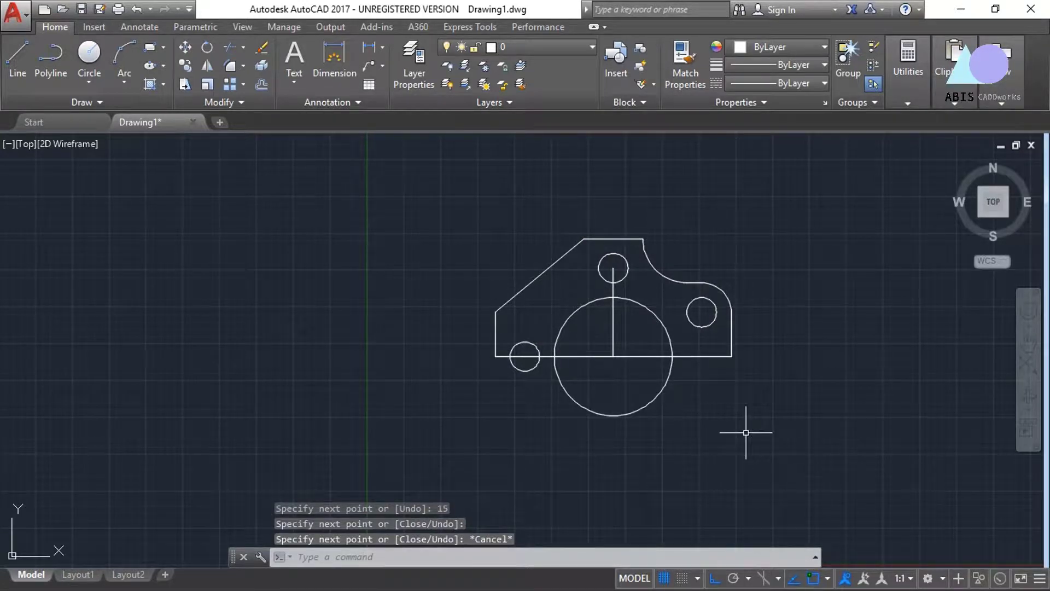
Step: Trim away the lower halves of the large bore and small left circle
{"action": "type", "text": "TR"}
{"action": "key", "text": "Return"}
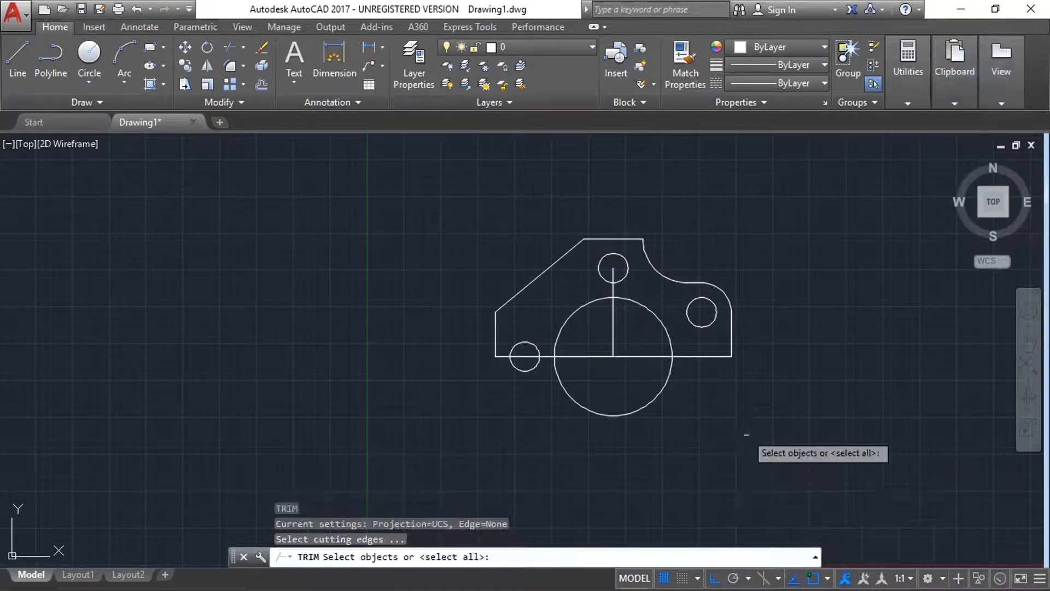
{"action": "type", "text": "all"}
{"action": "key", "text": "Return"}
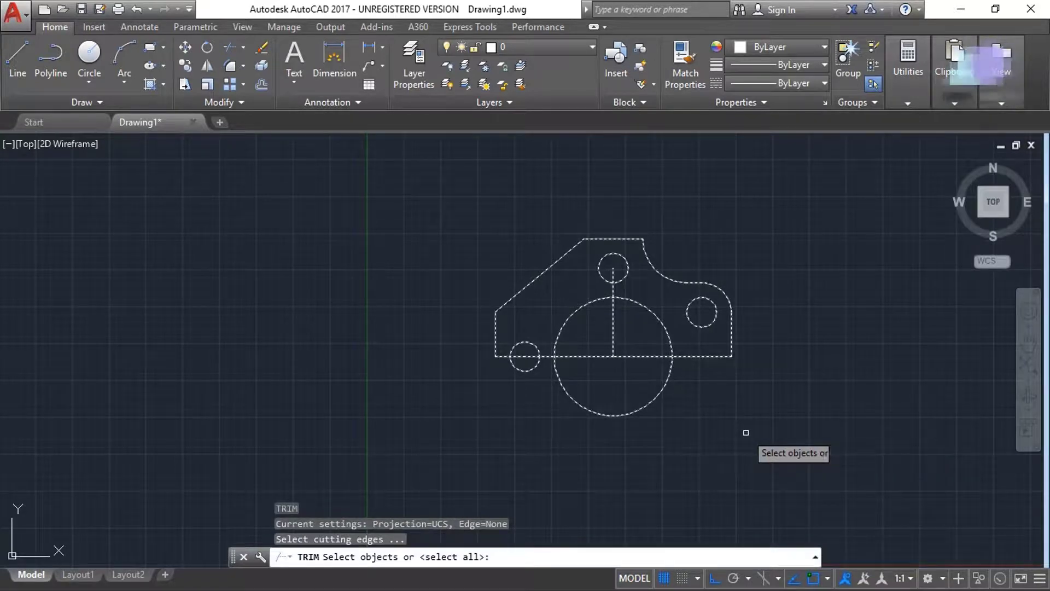
{"action": "key", "text": "Return"}
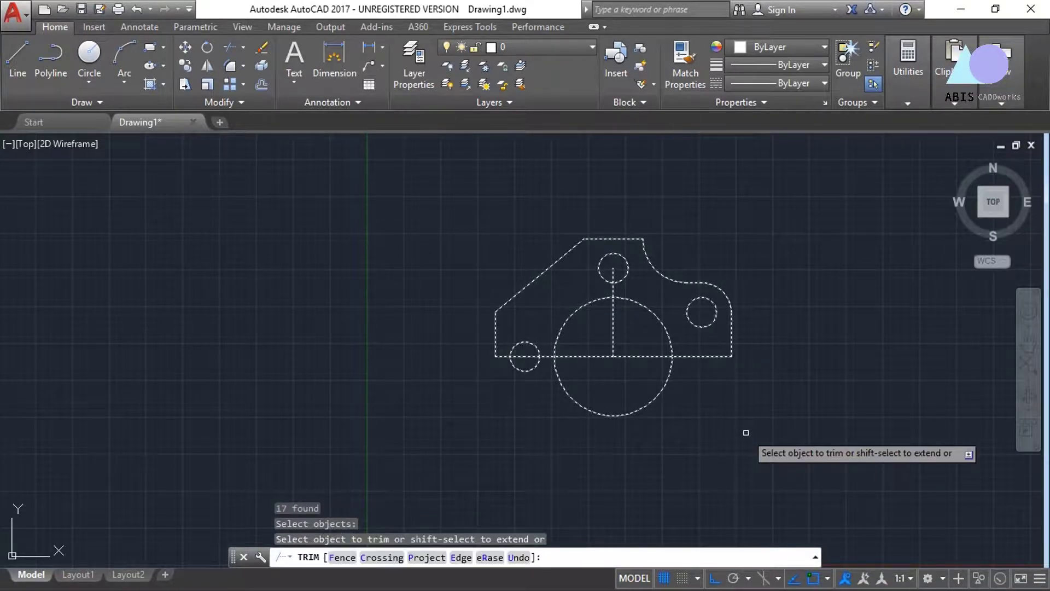
{"action": "left_click", "coordinate": [654, 399]}
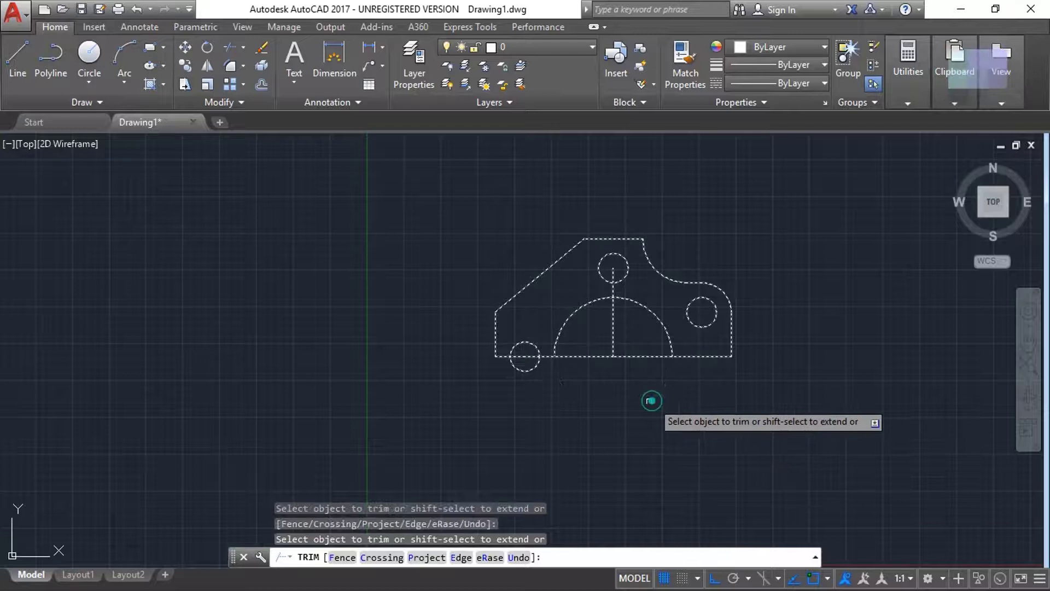
{"action": "left_click", "coordinate": [528, 369]}
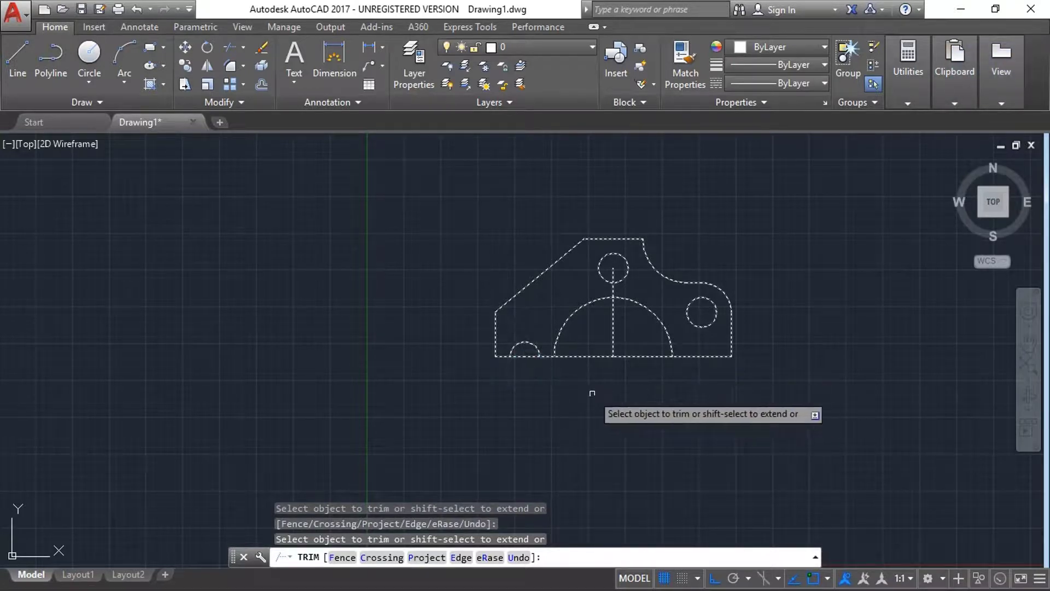
{"action": "key", "text": "Escape"}
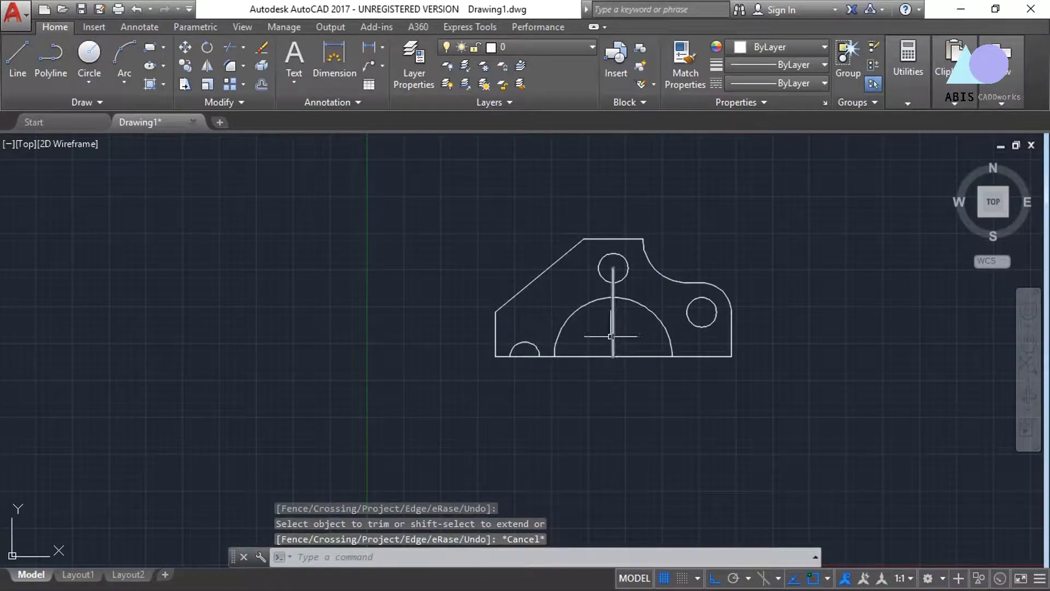
Step: Delete the vertical centre line and the baseline construction segments
{"action": "left_click", "coordinate": [613, 336]}
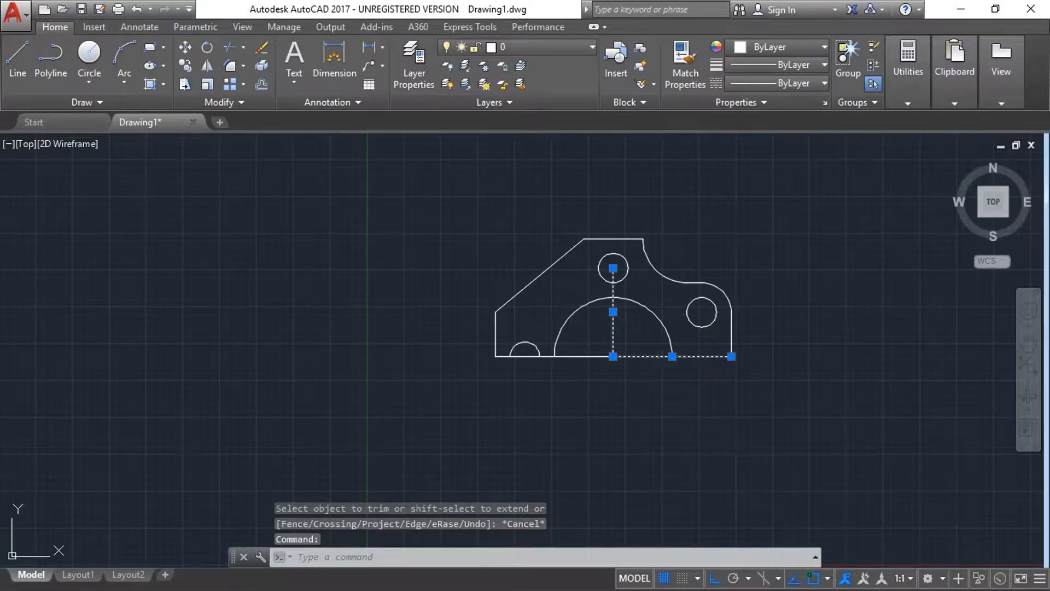
{"action": "left_click", "coordinate": [579, 357]}
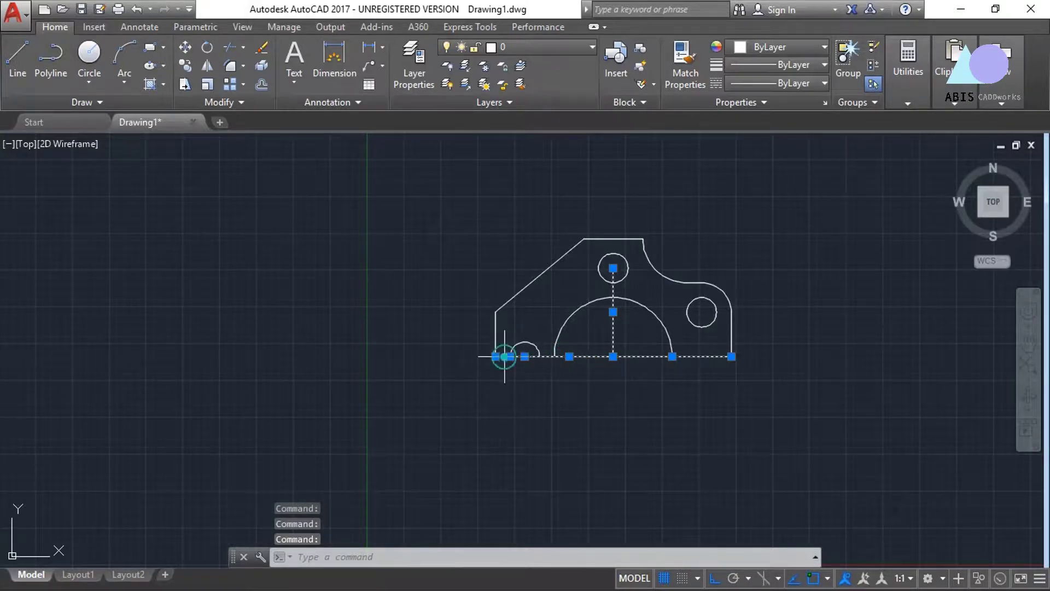
{"action": "key", "text": "Delete"}
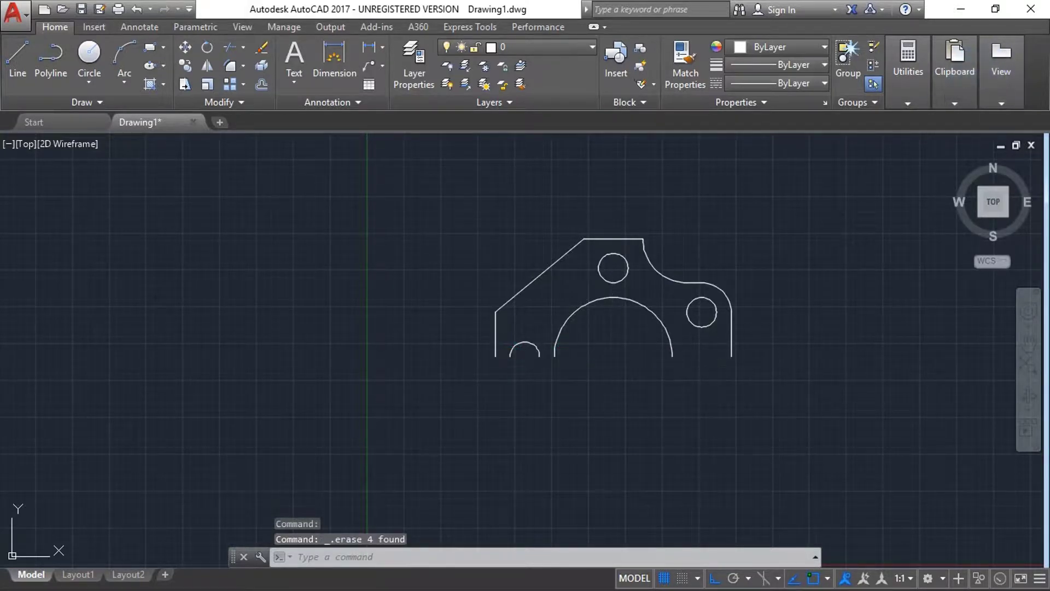
Step: Mirror all 13 half-profile objects about the baseline, keeping the originals
{"action": "left_click", "coordinate": [781, 376]}
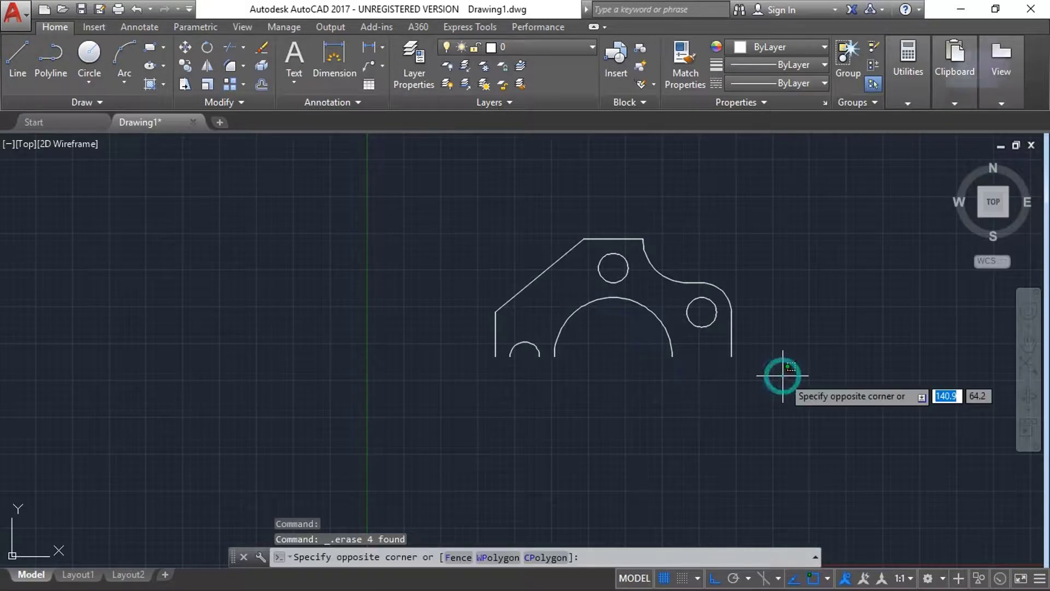
{"action": "key", "text": "Escape"}
{"action": "type", "text": "MIRROR"}
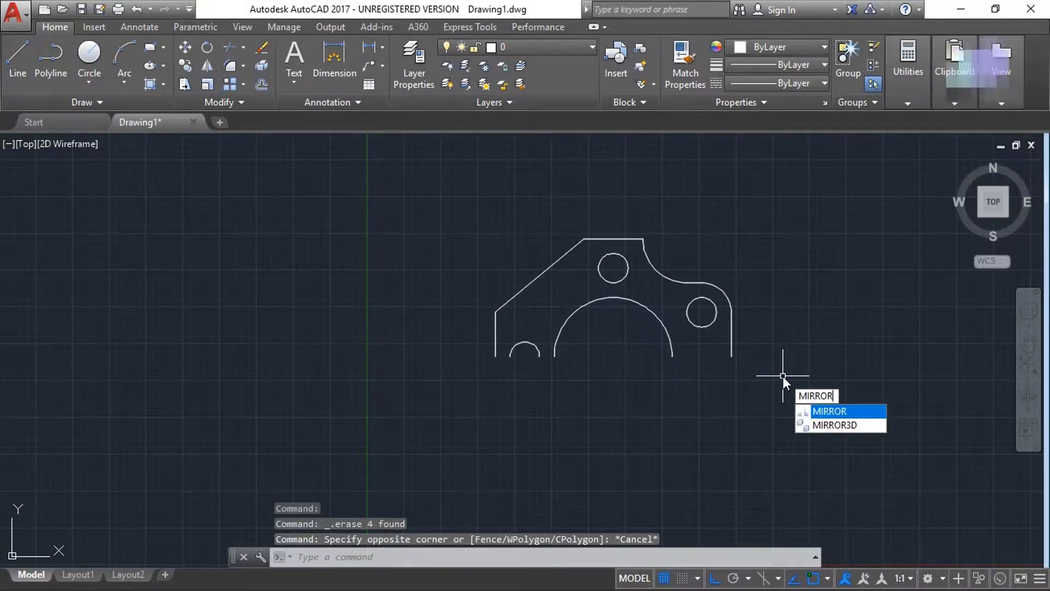
{"action": "key", "text": "Return"}
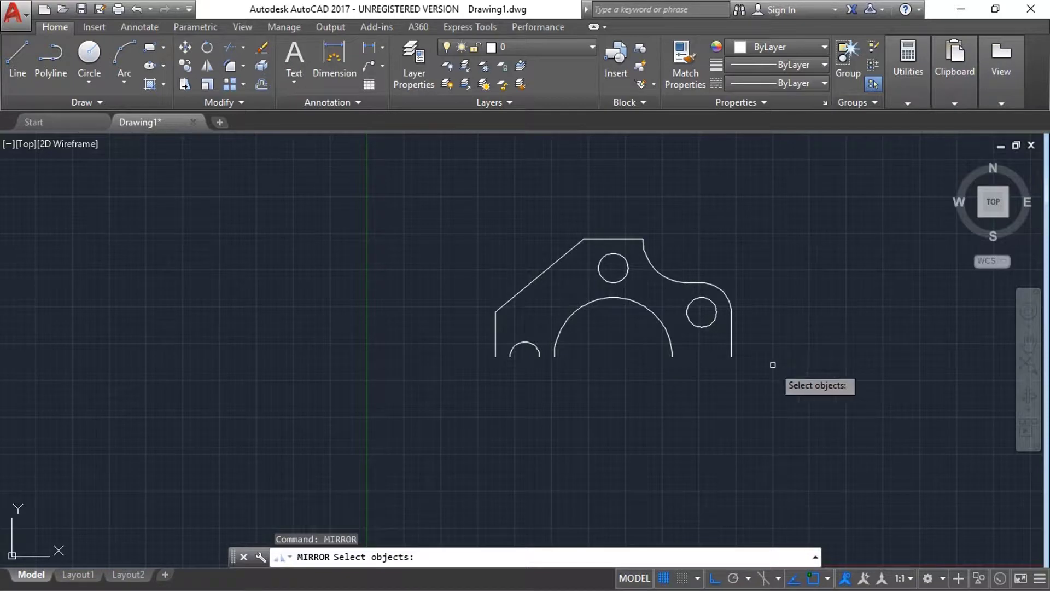
{"action": "left_click", "coordinate": [772, 365]}
{"action": "left_click", "coordinate": [426, 222]}
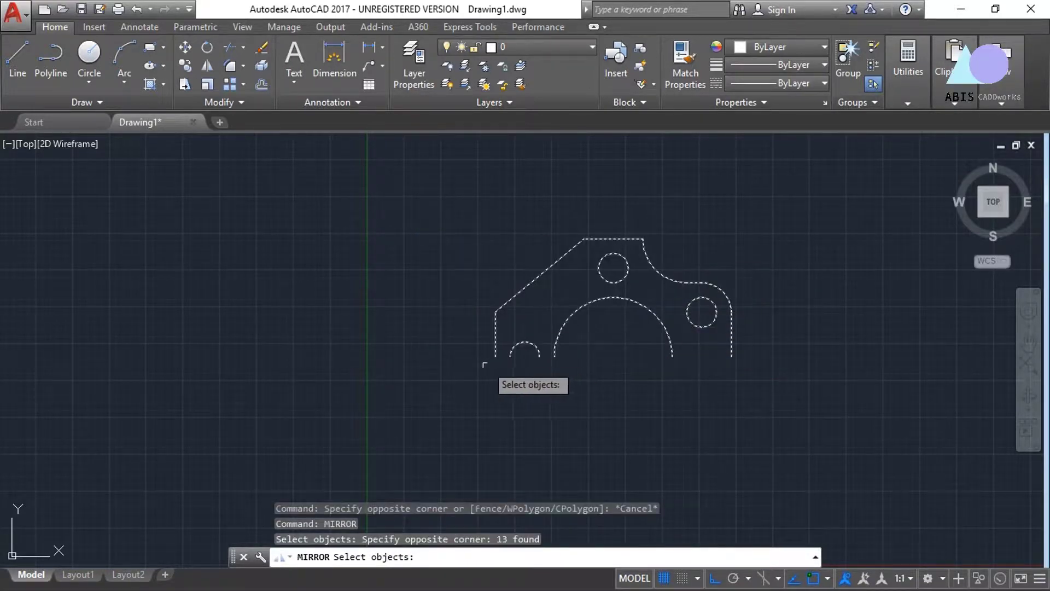
{"action": "key", "text": "Return"}
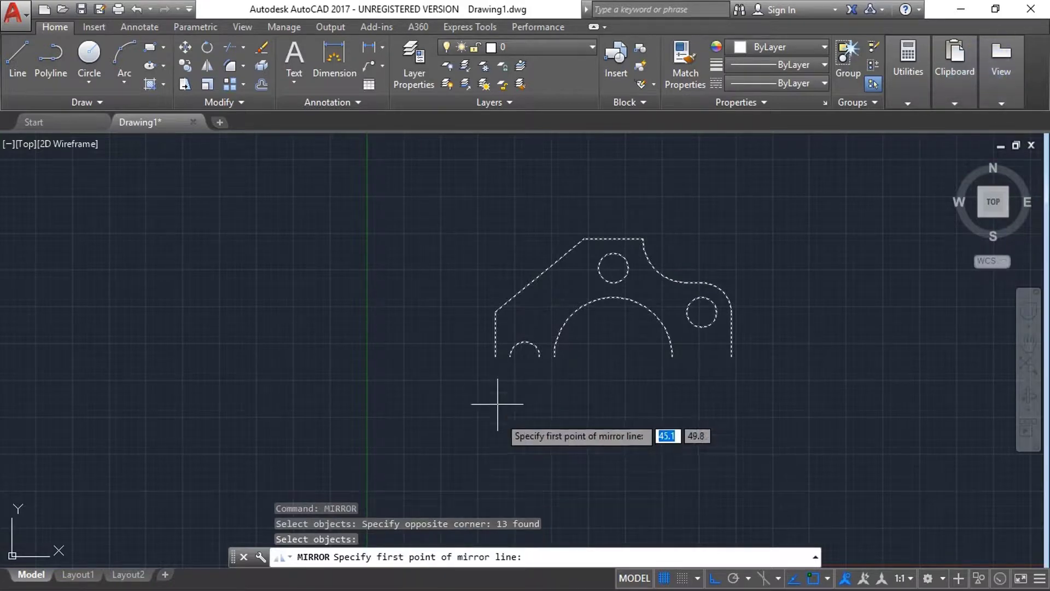
{"action": "left_click", "coordinate": [495, 356]}
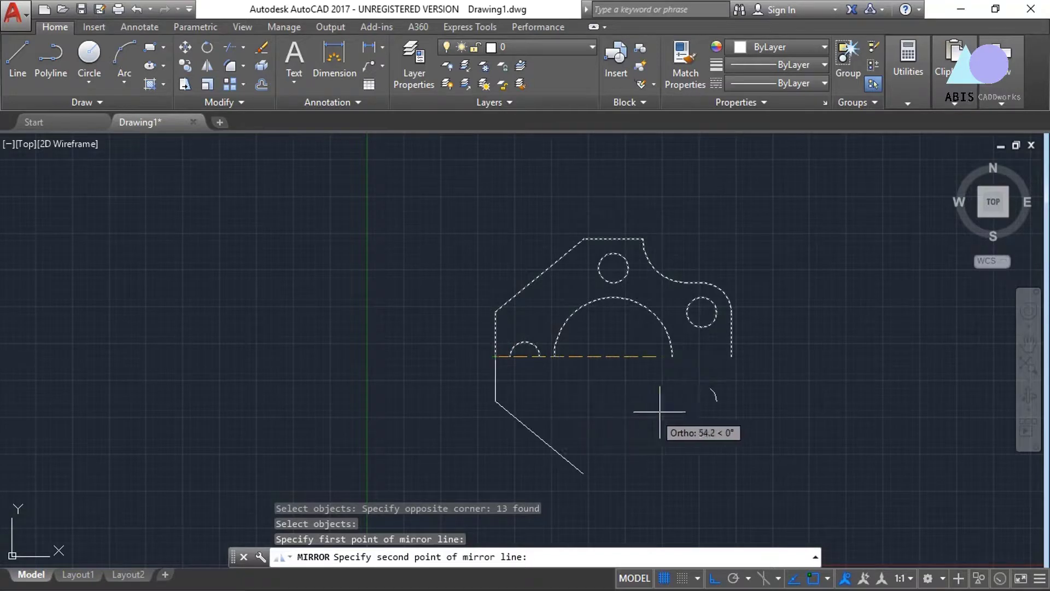
{"action": "left_click", "coordinate": [731, 355]}
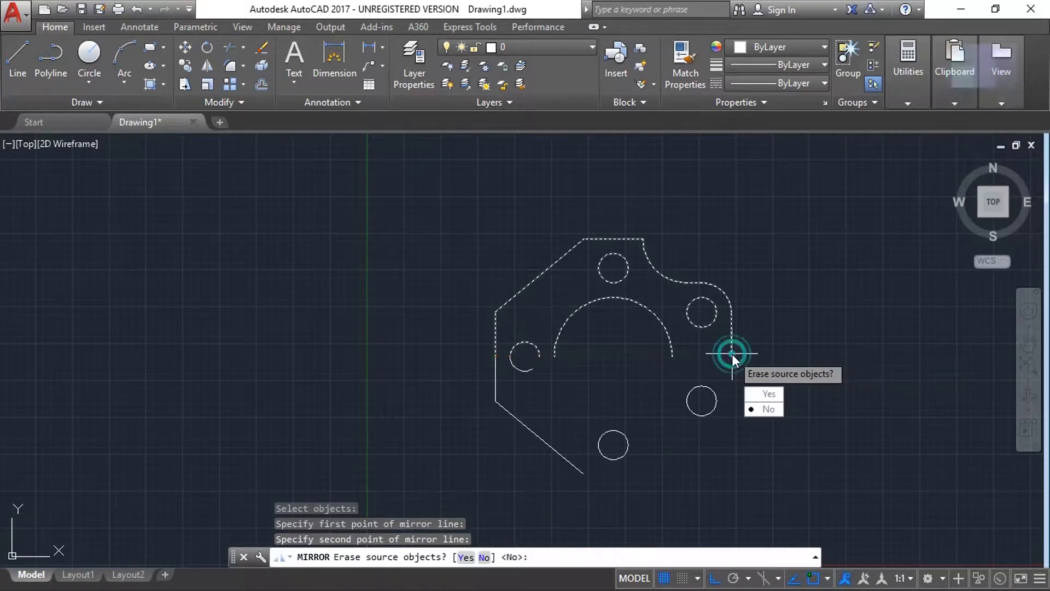
{"action": "key", "text": "Return"}
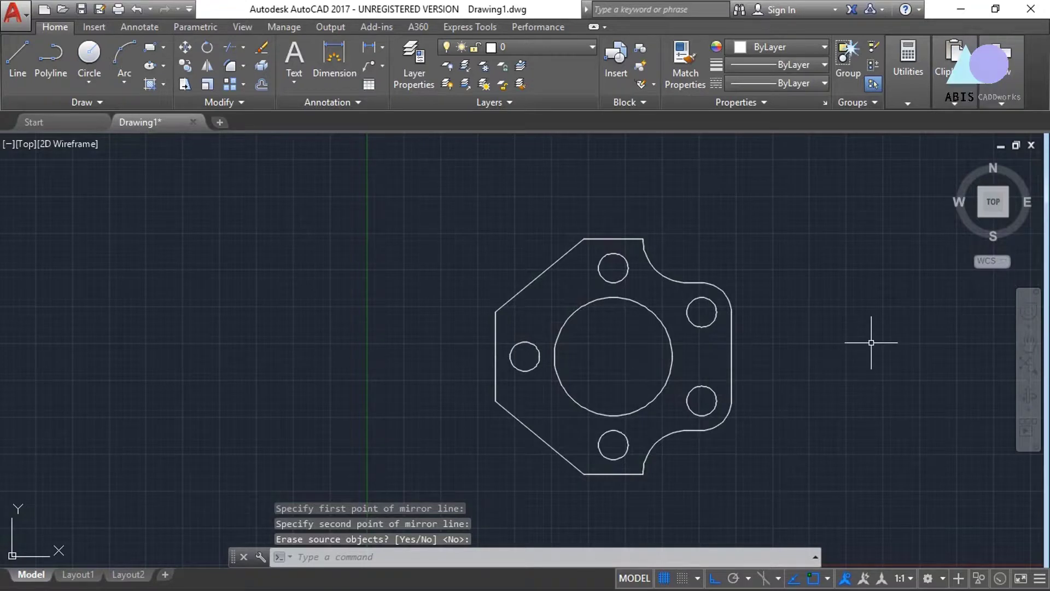
{"action": "type", "text": "z"}
Step: Zoom to ALL to show the completed flange plate
{"action": "key", "text": "Return"}
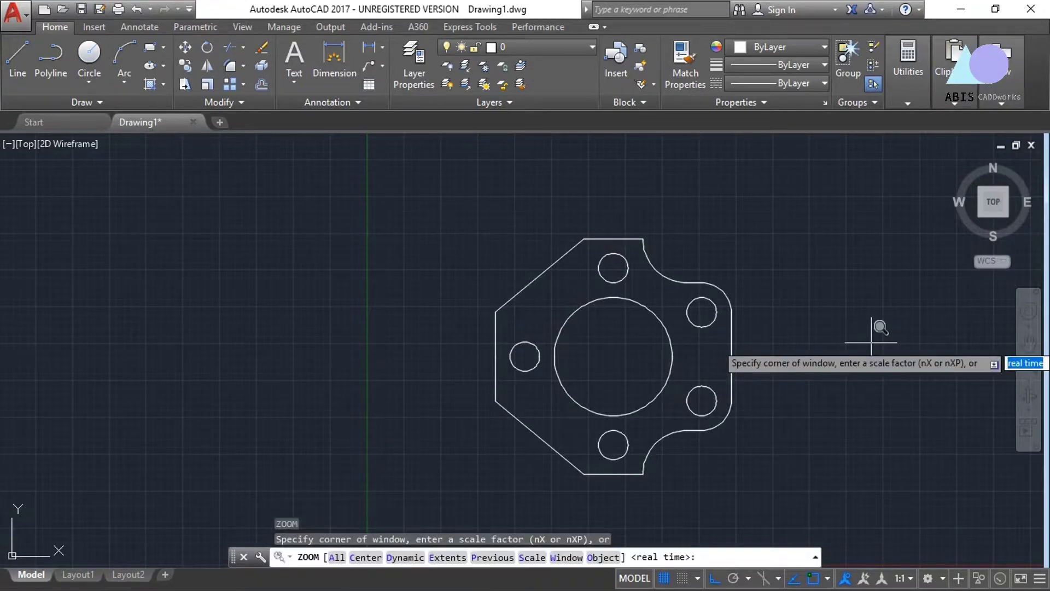
{"action": "type", "text": "all"}
{"action": "key", "text": "Return"}
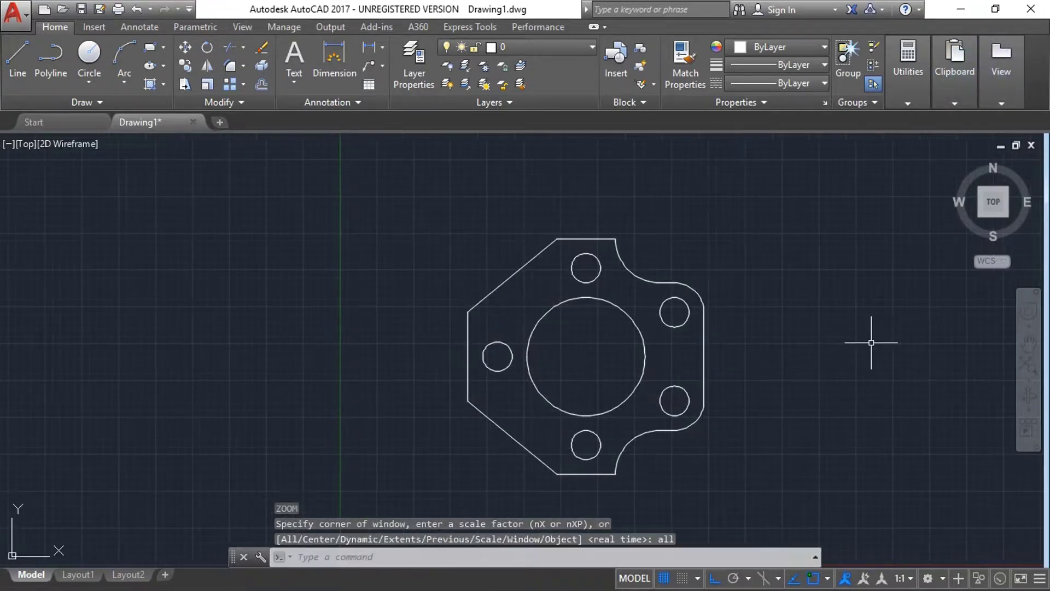